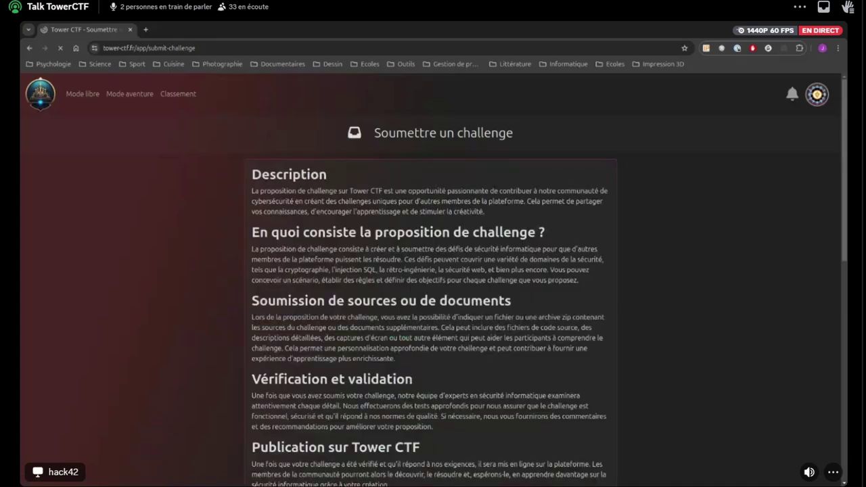
Examine the challenge submission page from its description down to the additional information, difficulty, category, flag, points and file fields.
scroll(432, 304, up, 3)
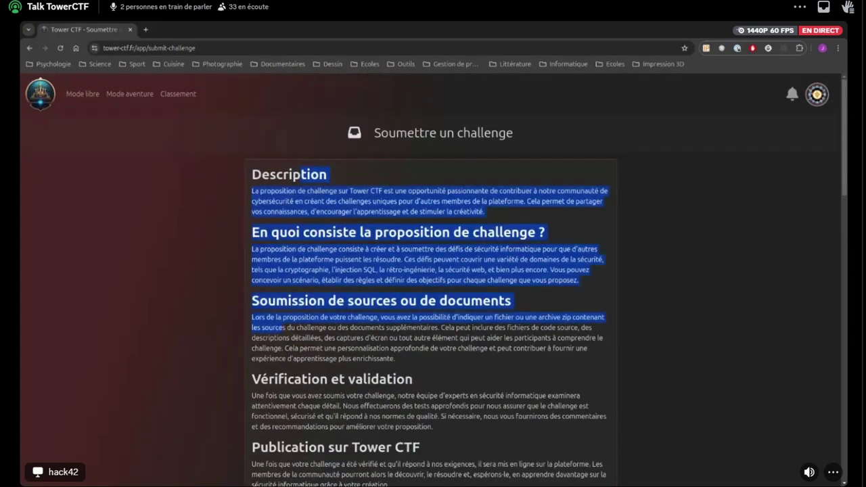
scroll(433, 280, down, 6)
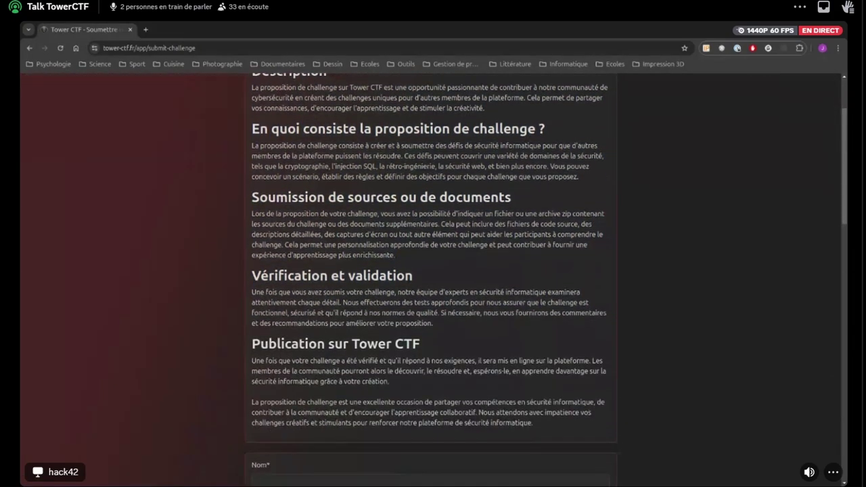
click(264, 232)
scroll(430, 271, down, 3)
drag(317, 161, 315, 135)
click(263, 219)
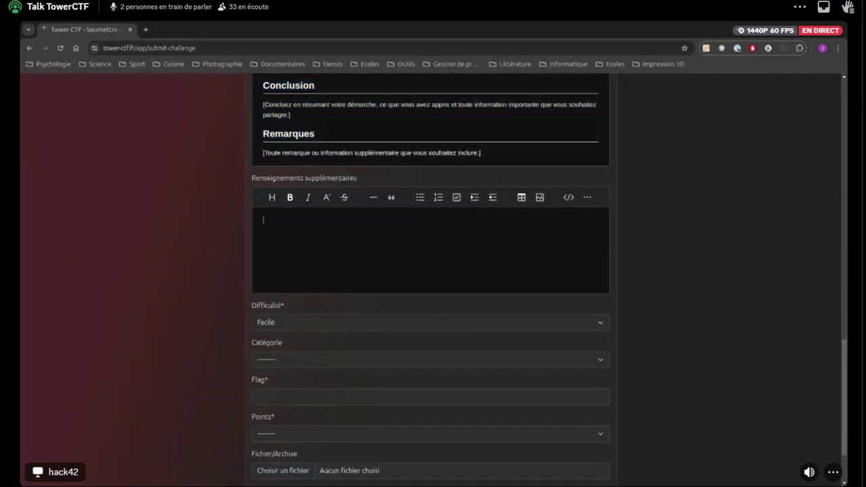
scroll(430, 270, down, 2)
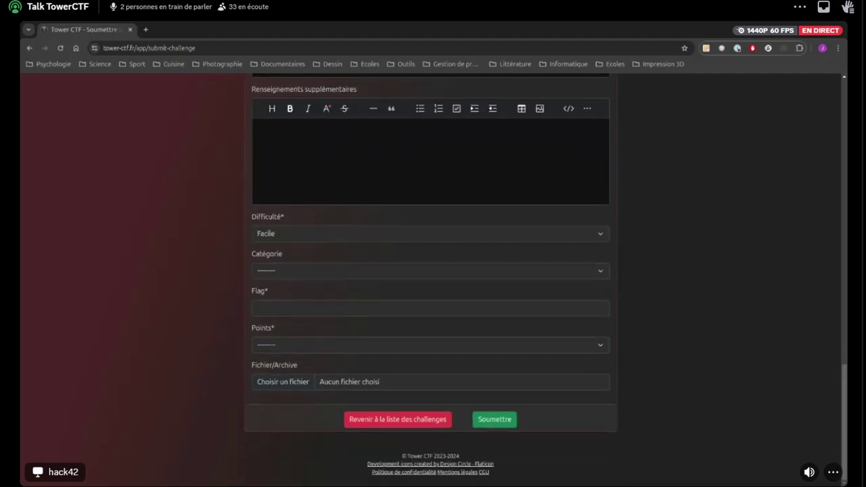
drag(257, 366, 297, 365)
click(297, 365)
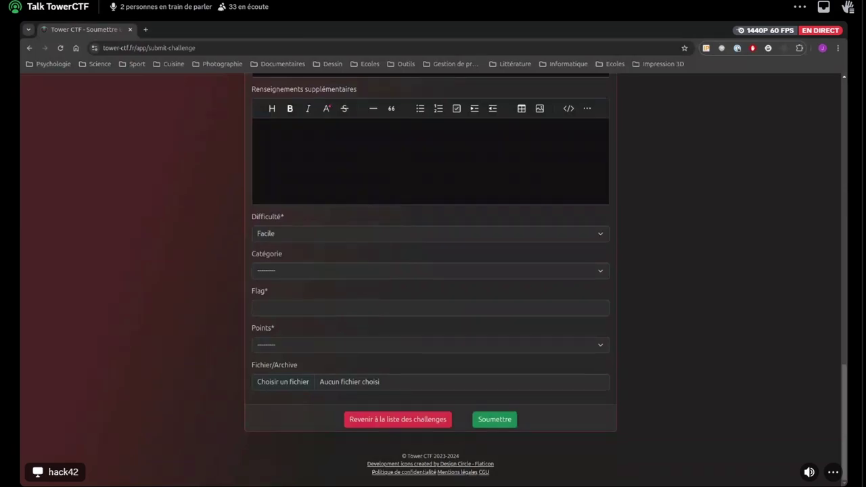
scroll(430, 271, up, 15)
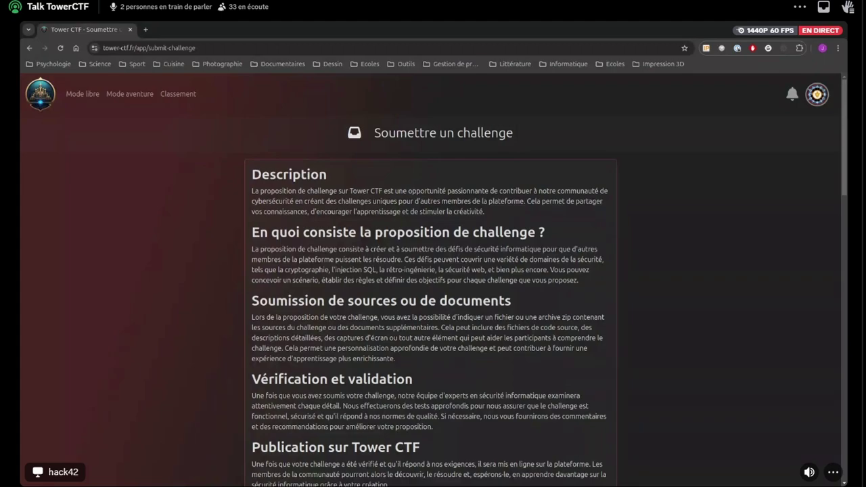
View the list of all help requests from the account options, and return to the challenge submission page.
click(816, 94)
click(816, 94)
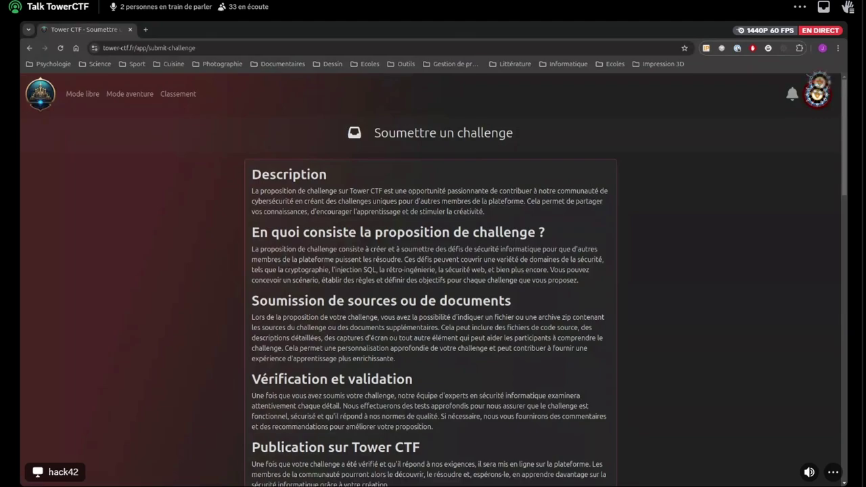
click(816, 94)
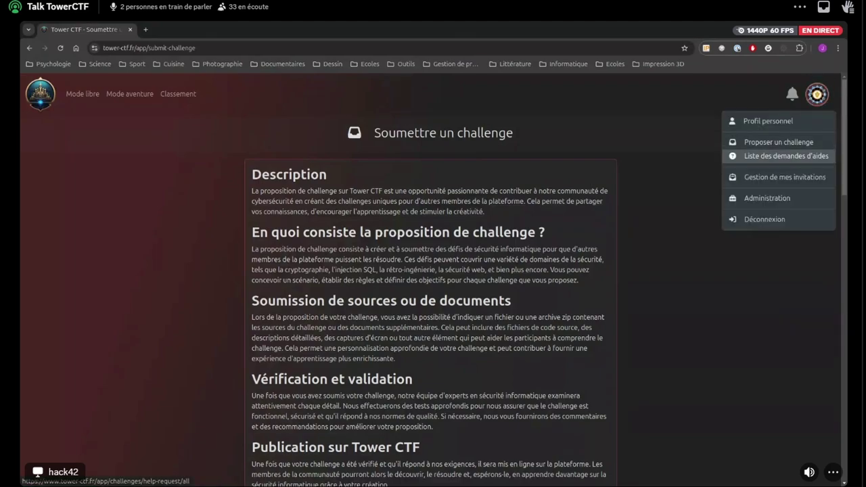
click(785, 156)
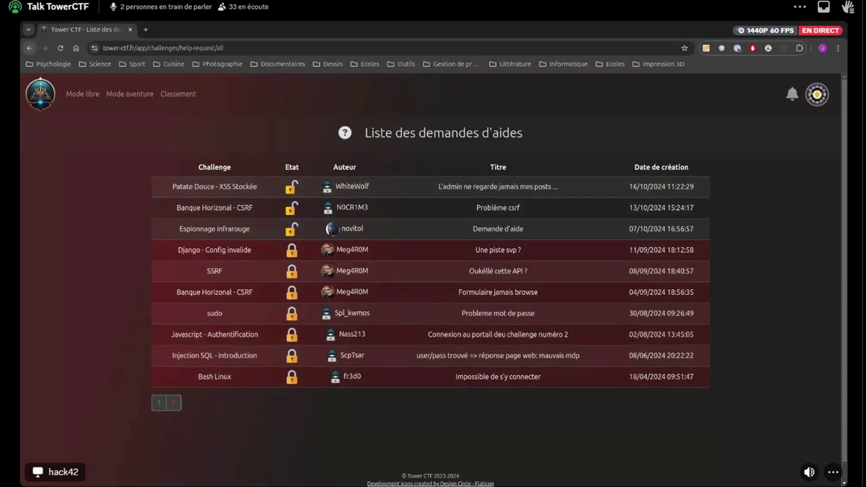
click(29, 48)
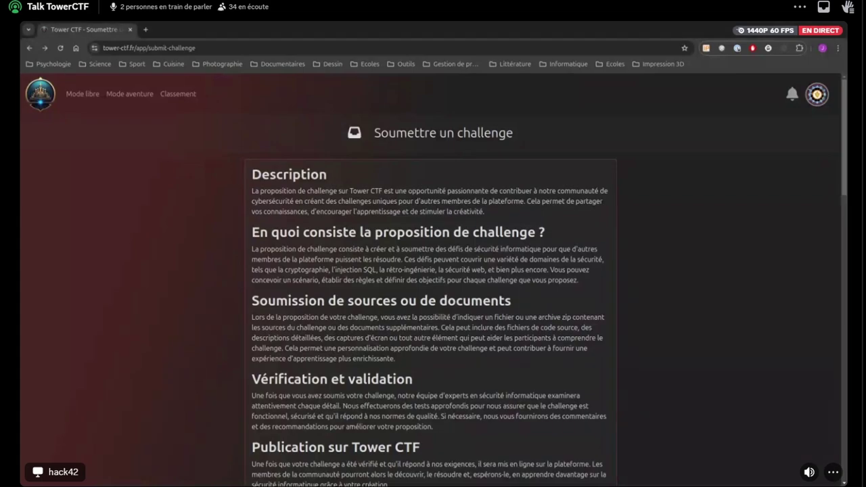
Go to the Mode libre home page and look through the challenge categories from Web to Réseau.
click(40, 94)
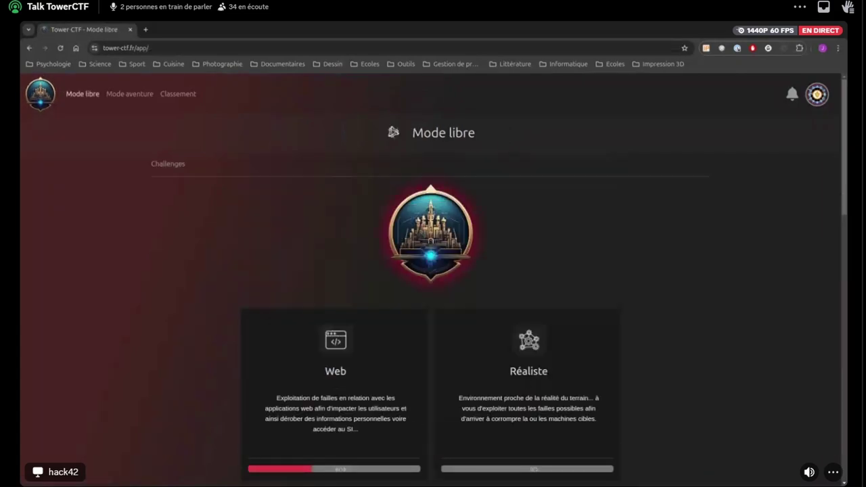
scroll(433, 281, down, 10)
scroll(432, 281, up, 10)
triple_click(342, 145)
click(342, 144)
scroll(433, 282, down, 3)
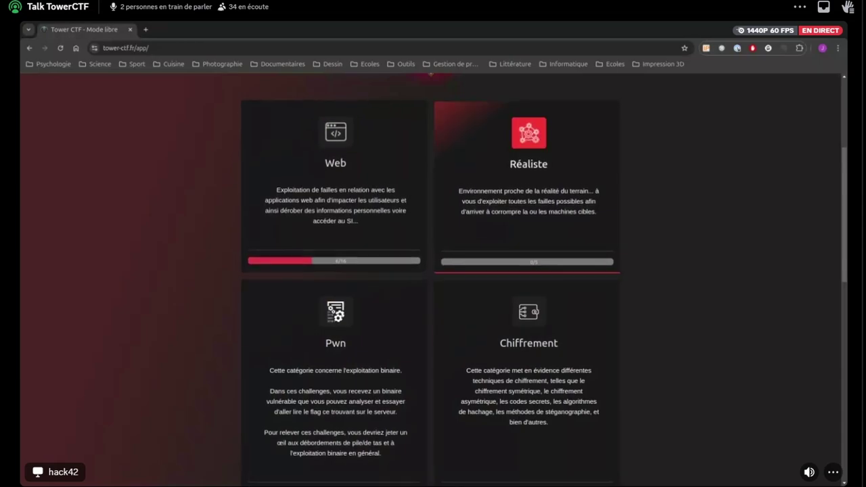
scroll(433, 282, down, 4)
scroll(433, 281, down, 4)
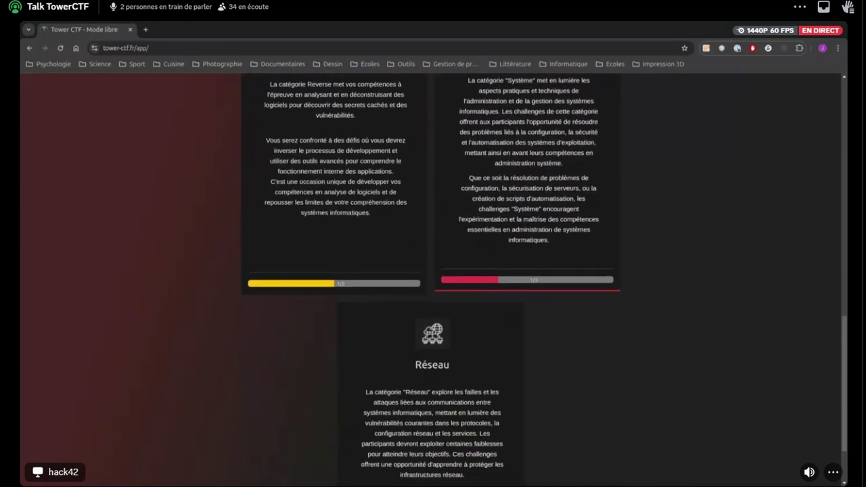
scroll(432, 281, up, 10)
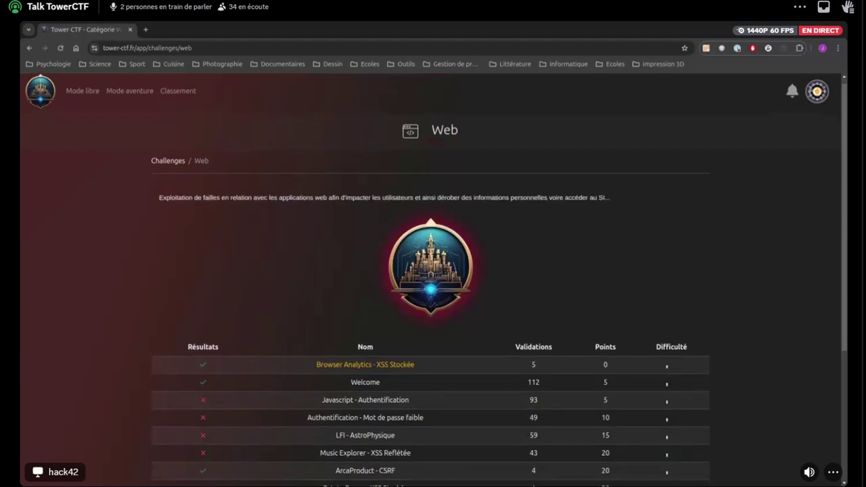
View the Browser Analytics - XSS Stockée challenge, and return to the Web category to look over its challenge list.
scroll(432, 281, down, 3)
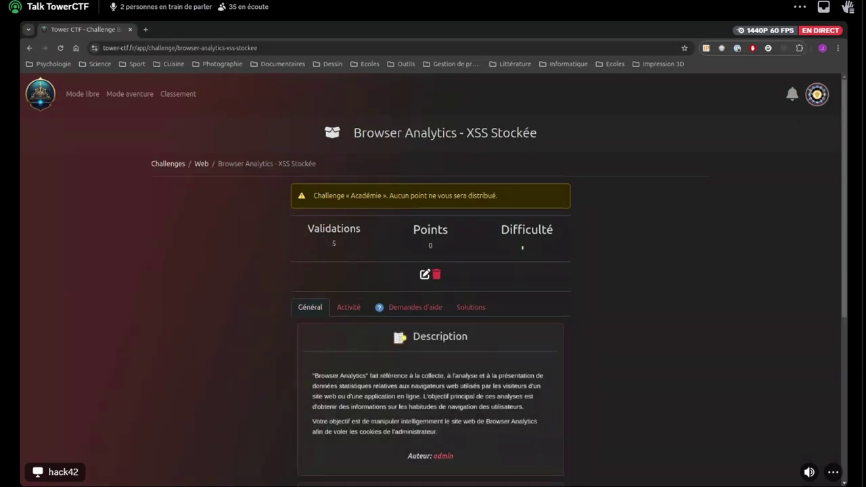
click(200, 163)
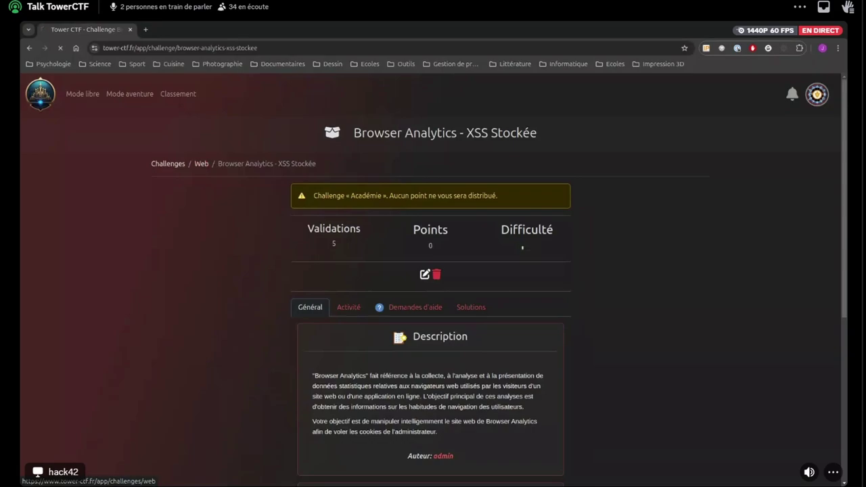
scroll(433, 271, down, 3)
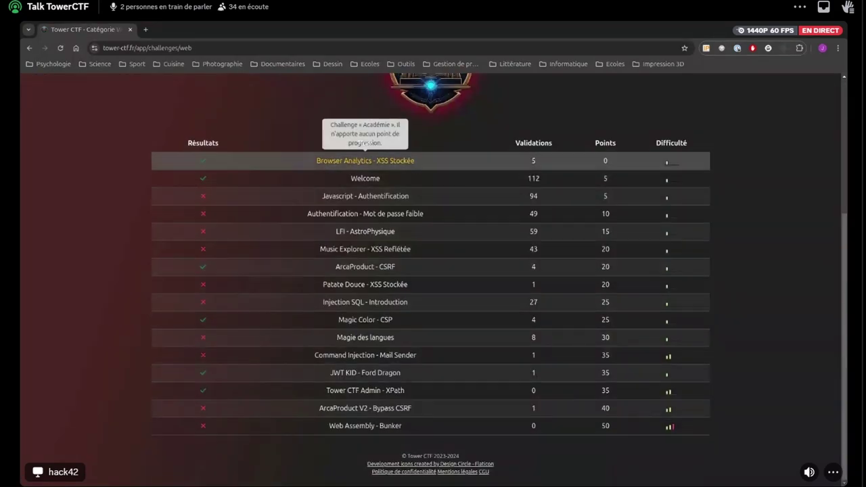
scroll(676, 399, up, 3)
Open the Welcome challenge and examine its description, challenge access and flag submission form.
click(365, 332)
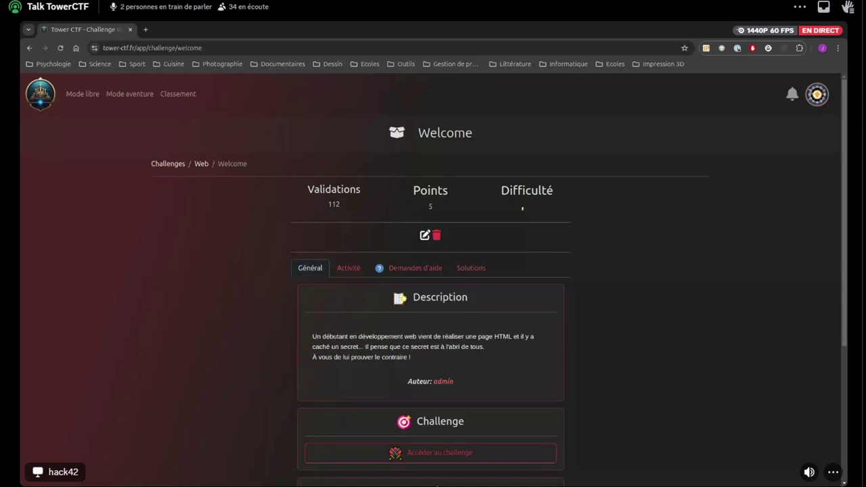
scroll(432, 271, down, 2)
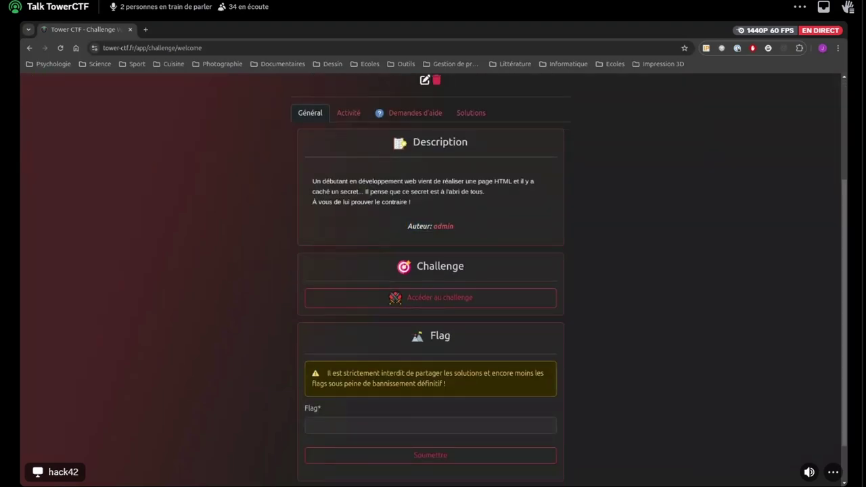
scroll(432, 270, down, 1)
click(430, 387)
scroll(432, 271, up, 2)
scroll(432, 270, up, 2)
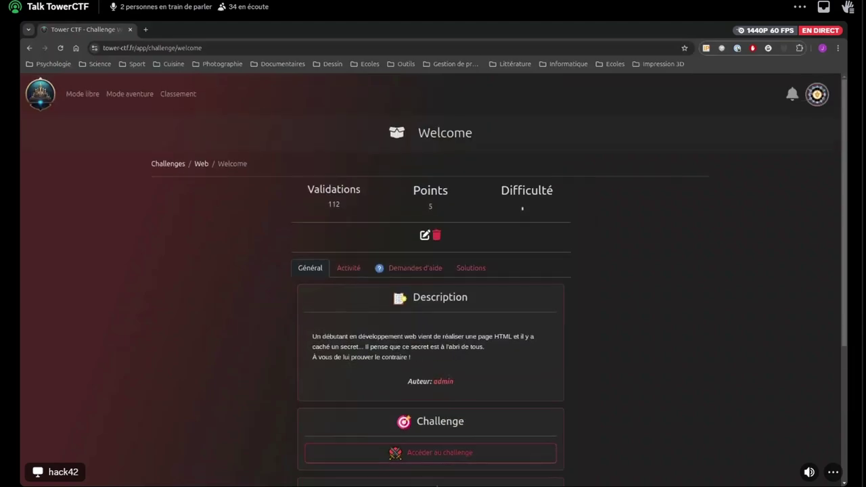
Review the Welcome challenge's activity list, help requests and solutions.
click(348, 267)
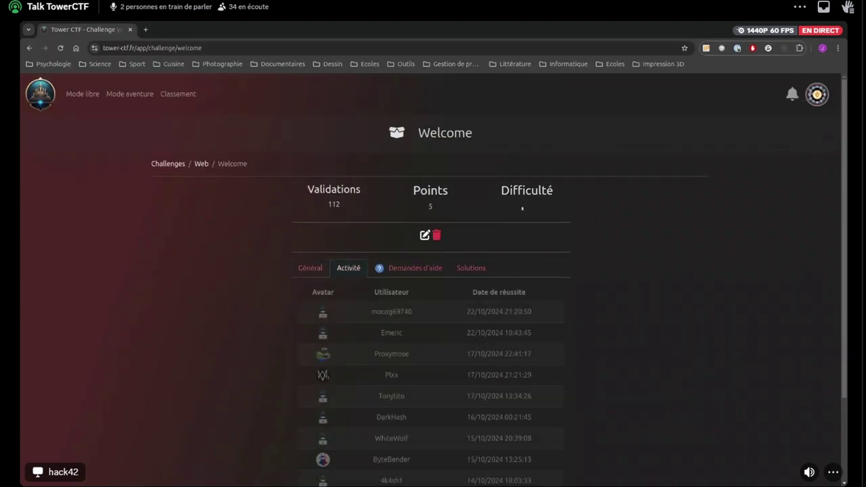
scroll(433, 304, down, 2)
scroll(433, 304, up, 1)
scroll(430, 368, up, 1)
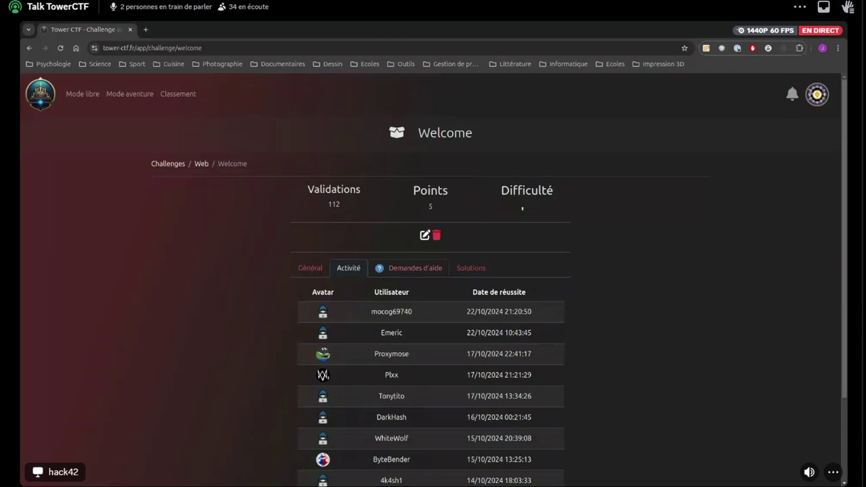
click(412, 268)
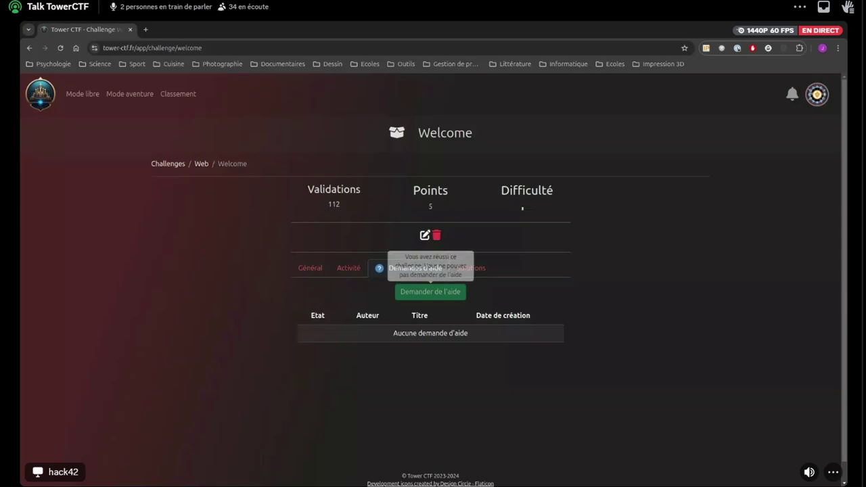
click(471, 267)
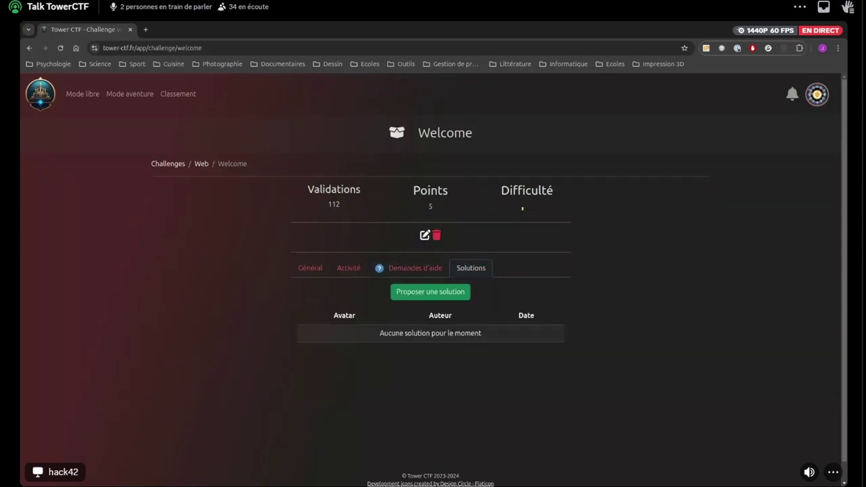
Open the admin's solution for the Browser Analytics - XSS Stockée challenge and read through the write-up.
click(200, 164)
click(365, 367)
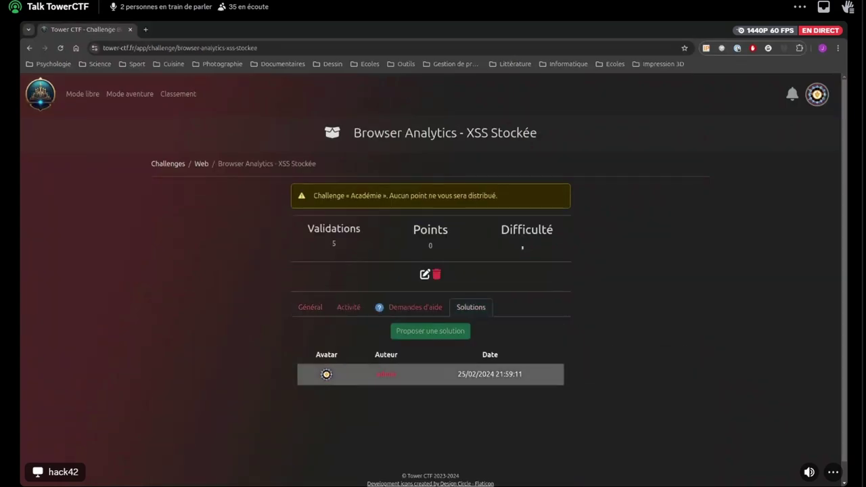
click(406, 373)
scroll(433, 296, down, 10)
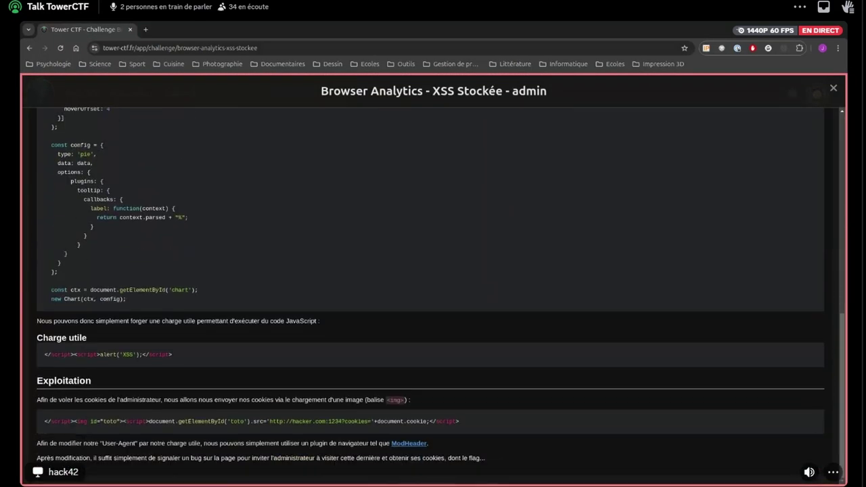
scroll(433, 295, up, 10)
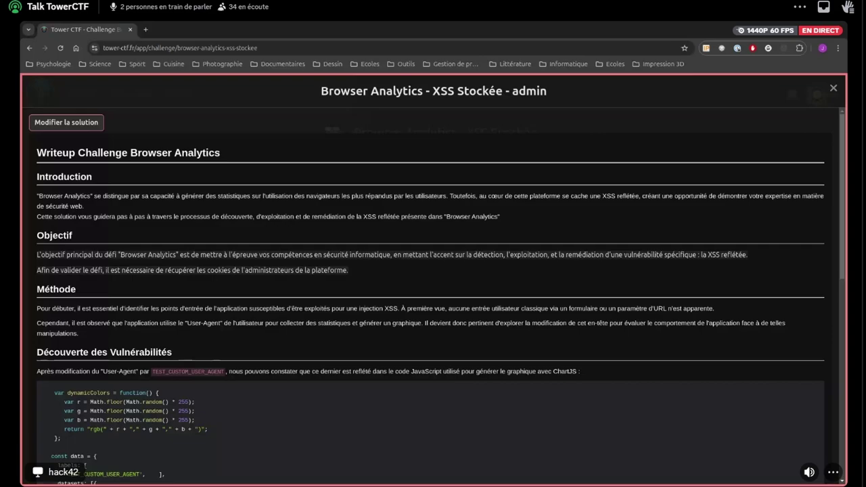
scroll(433, 296, down, 3)
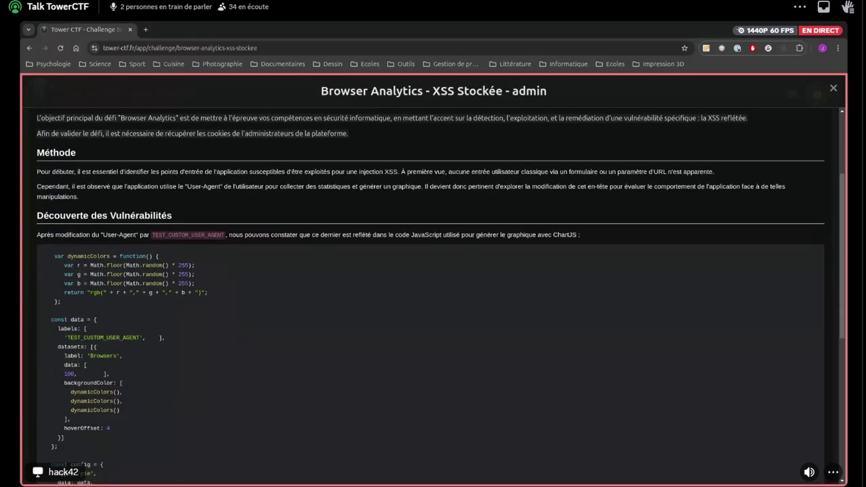
scroll(433, 296, down, 4)
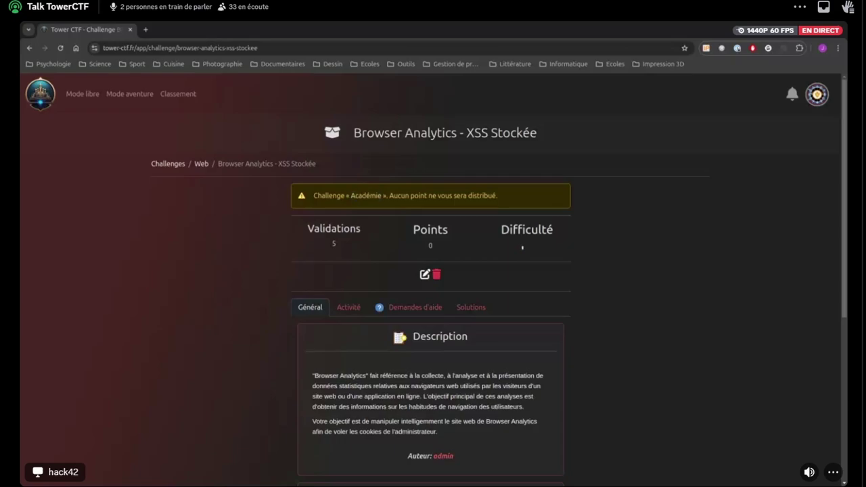
Return to the Mode libre categories, look through them and open the Pwn category.
click(168, 163)
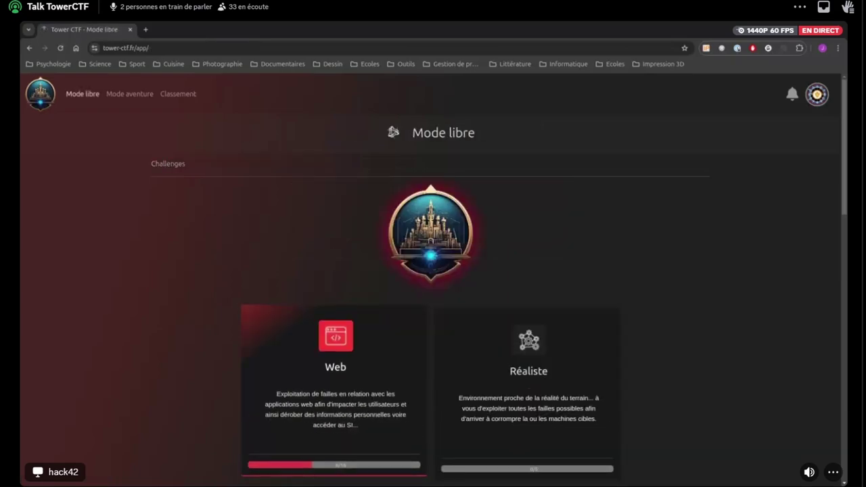
triple_click(443, 133)
click(443, 133)
scroll(433, 304, down, 4)
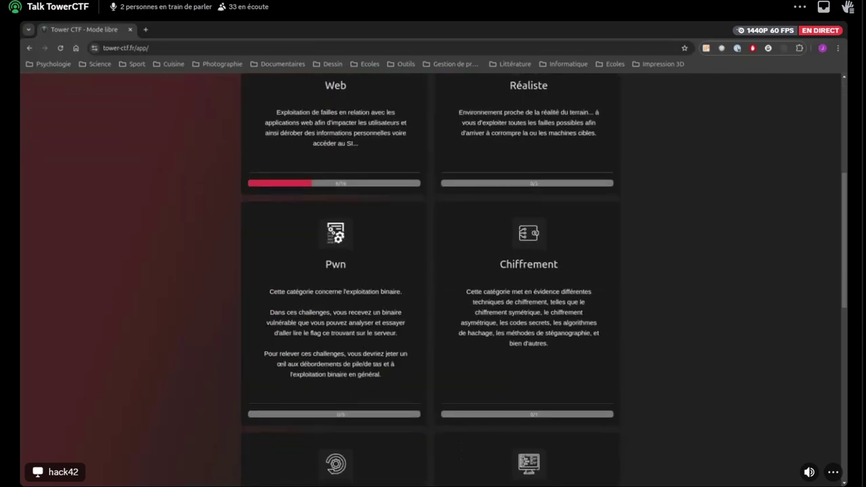
scroll(528, 270, up, 2)
scroll(433, 304, down, 4)
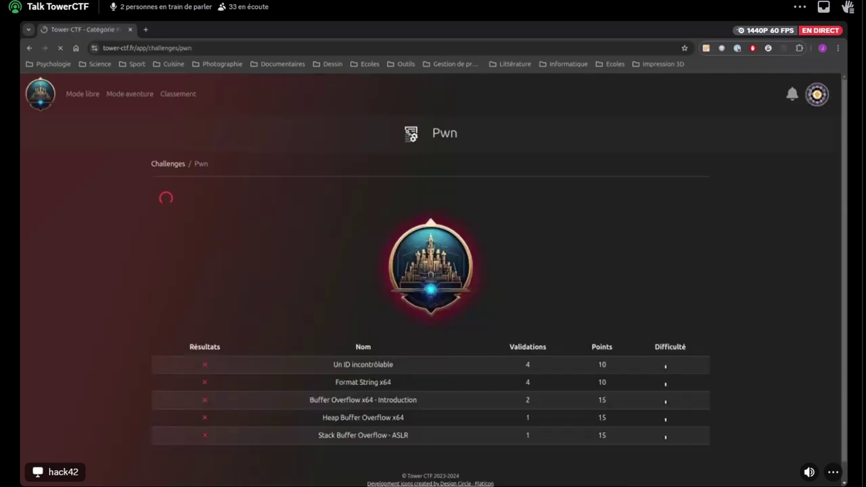
Open the Format String x64 challenge and view its SSH access details.
scroll(363, 406, down, 2)
click(363, 372)
scroll(433, 280, down, 2)
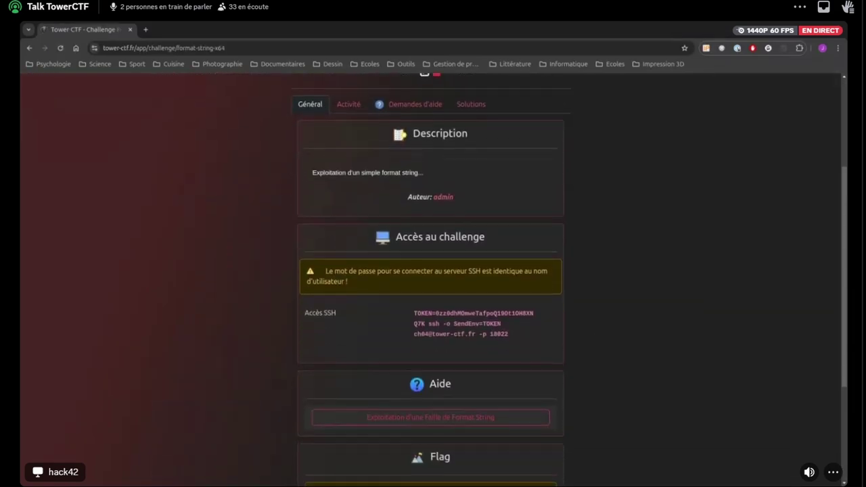
Copy the challenge's SSH command with its access token, run it in a new terminal and accept the host's key fingerprint.
drag(413, 313, 509, 335)
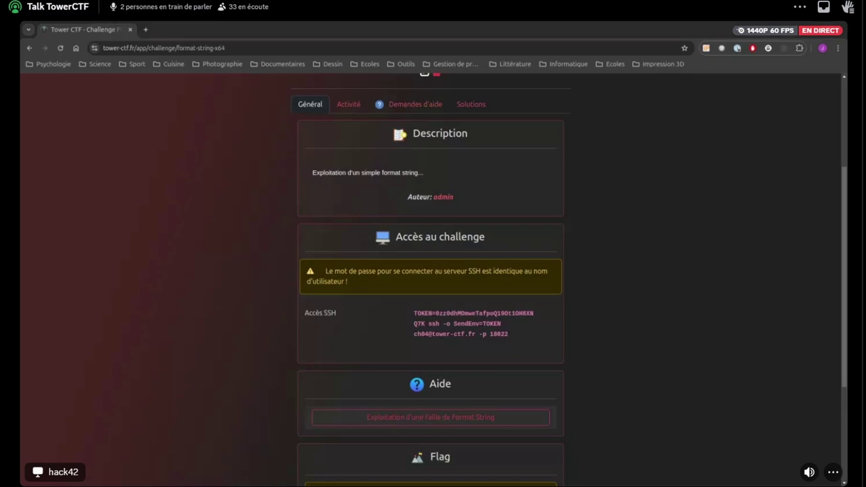
key(ctrl+alt+t)
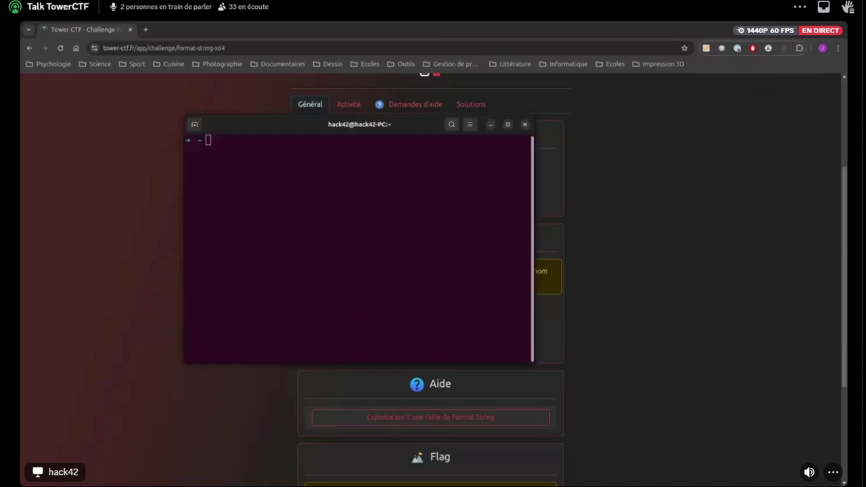
drag(414, 313, 508, 334)
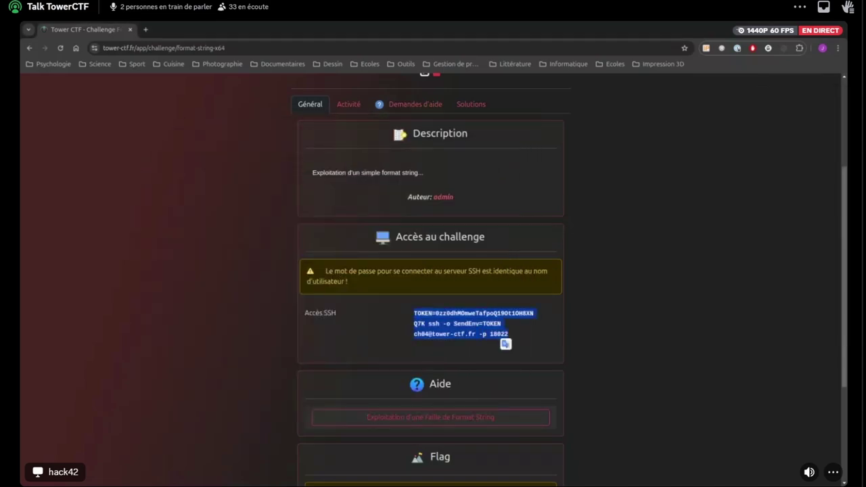
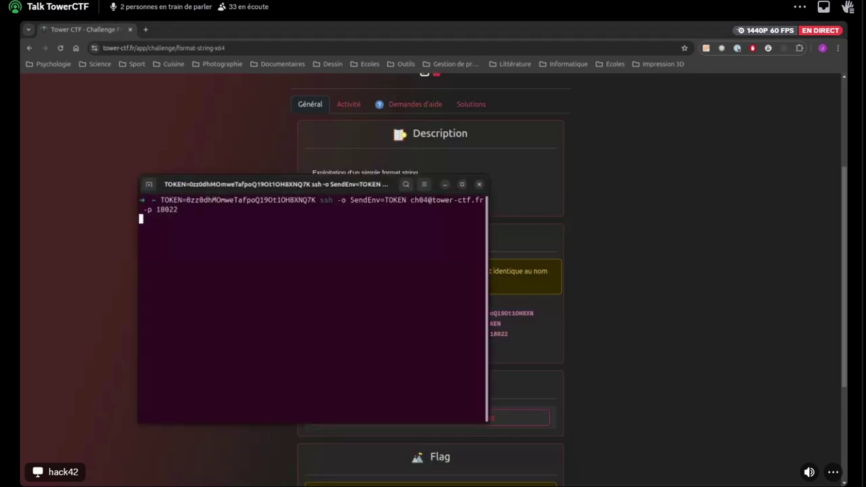
text(yes)
key(Return)
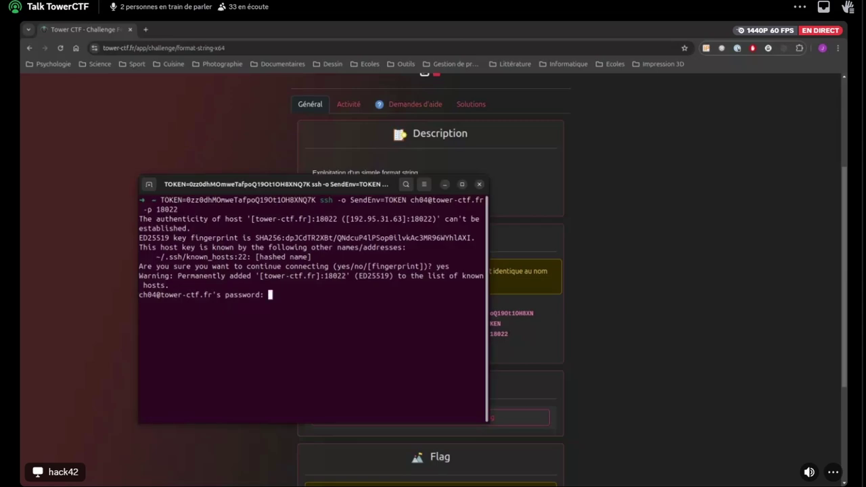
Log in to the challenge server by entering the SSH account password.
key(alt+Tab)
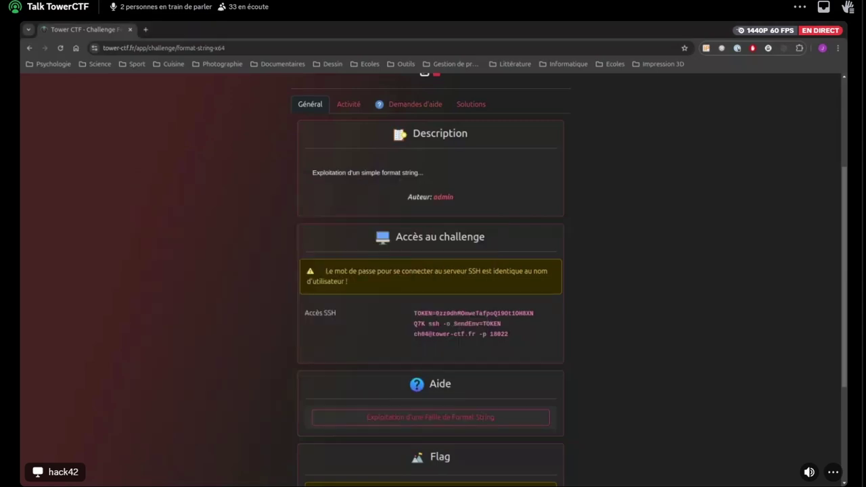
key(alt+Tab)
text(ch04)
key(Return)
text(04)
key(Return)
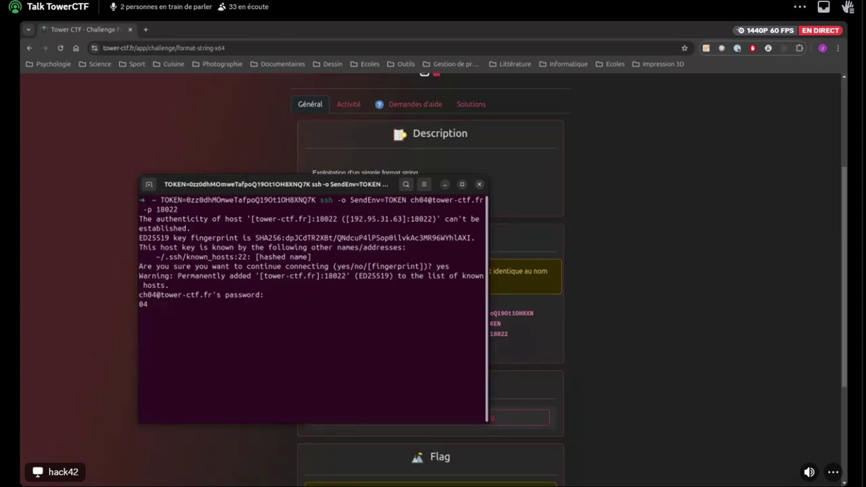
key(Return)
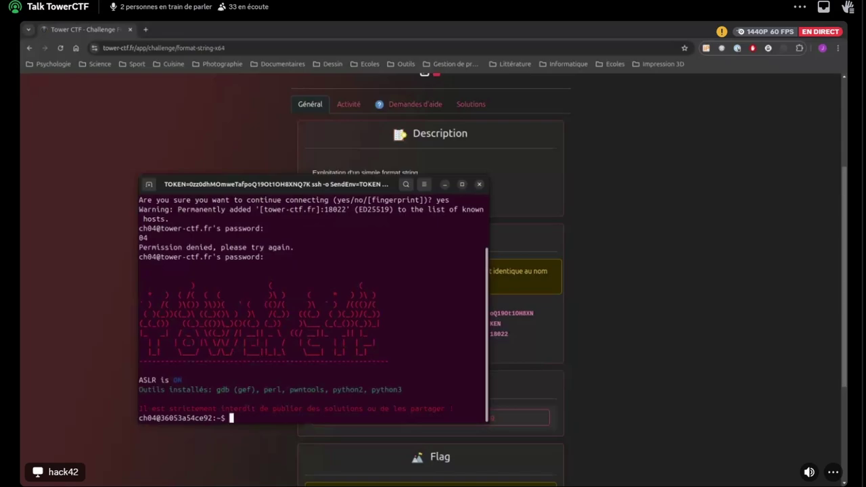
List the challenge files on the server, end the SSH session and close the terminal.
drag(271, 184, 597, 150)
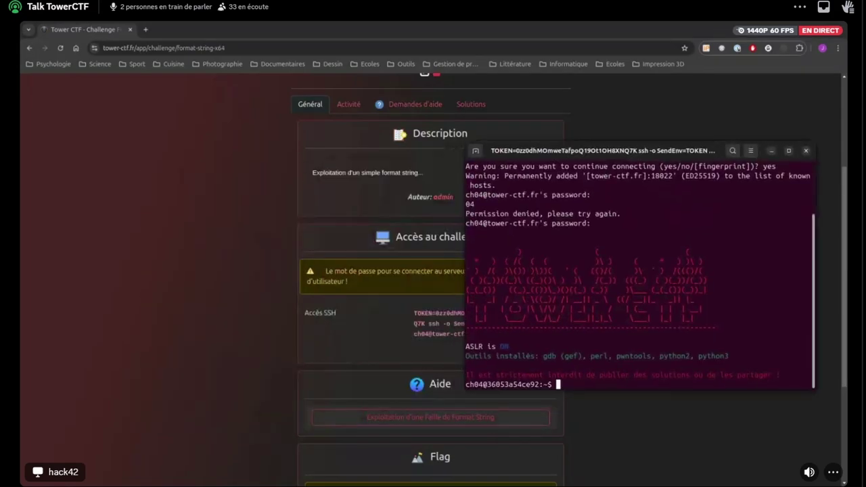
text(ls)
key(Return)
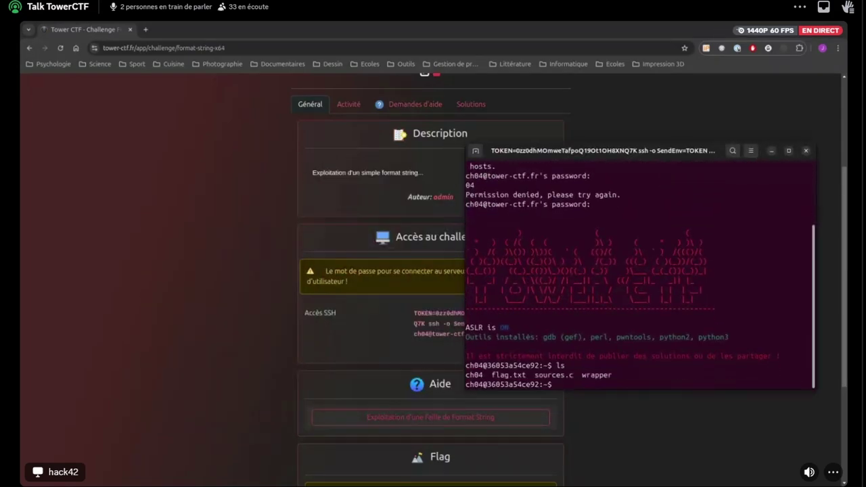
double_click(474, 375)
click(474, 375)
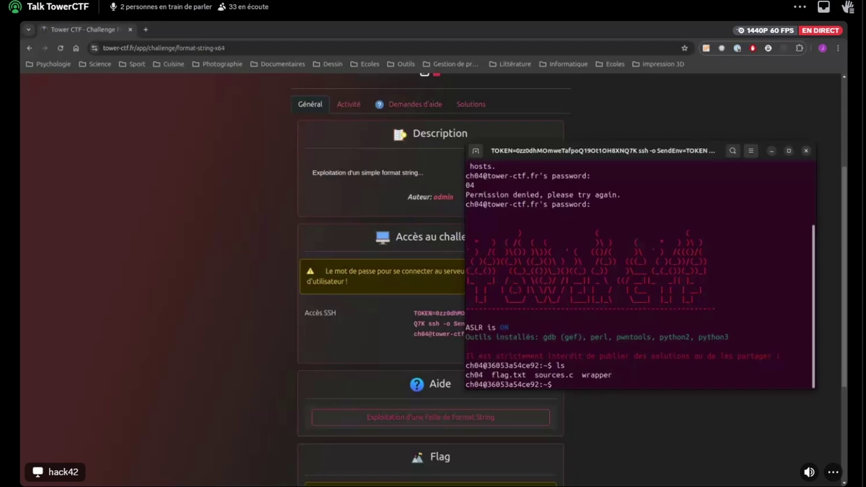
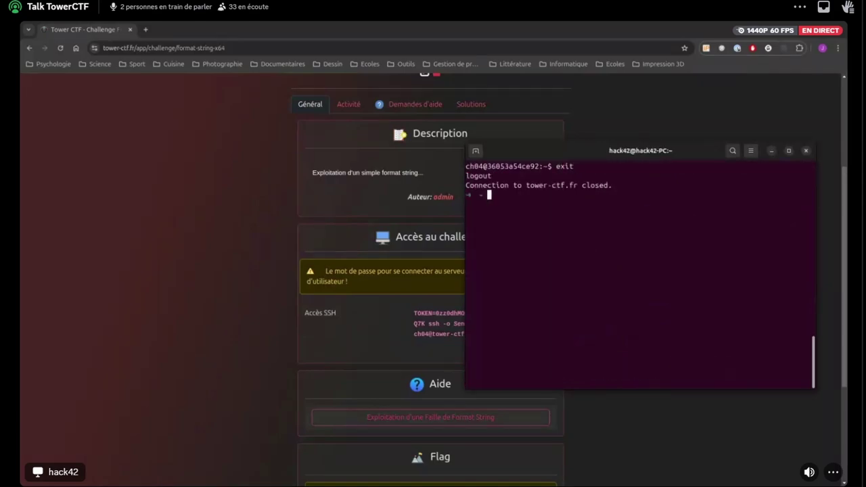
key(ctrl+d)
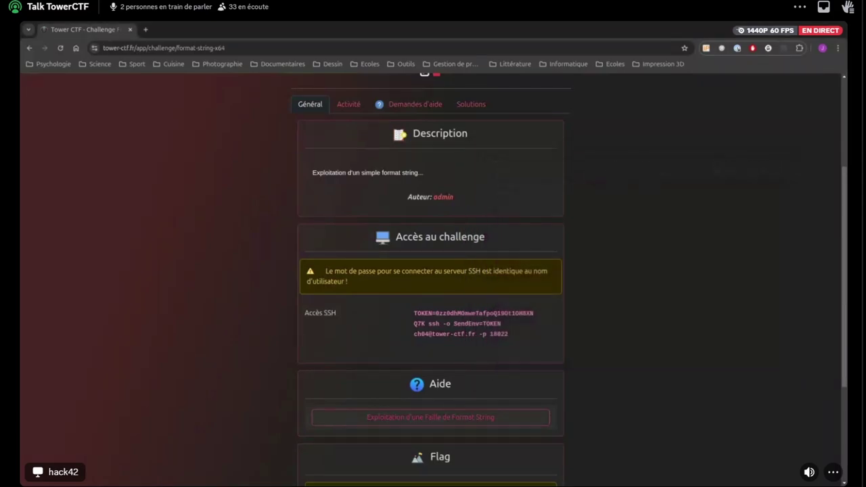
Return to the challenge categories and open the Film Library challenge from the Réaliste category.
drag(508, 334, 343, 308)
scroll(343, 308, up, 3)
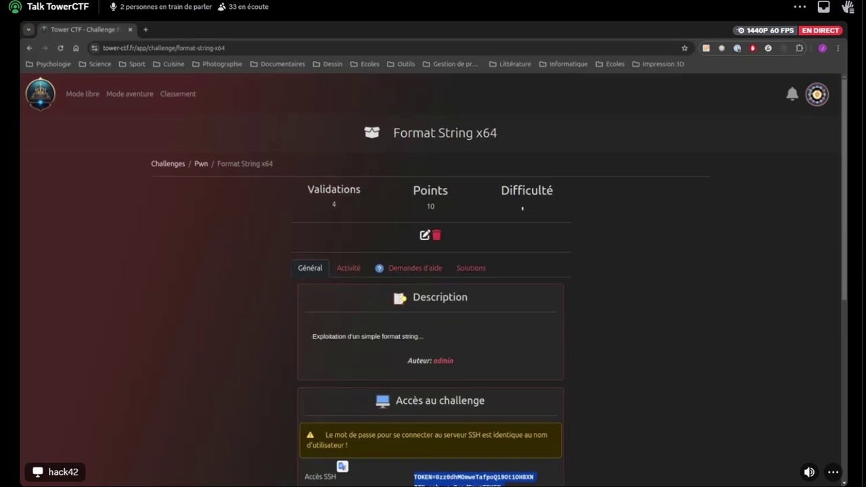
click(201, 163)
click(168, 163)
scroll(433, 271, down, 3)
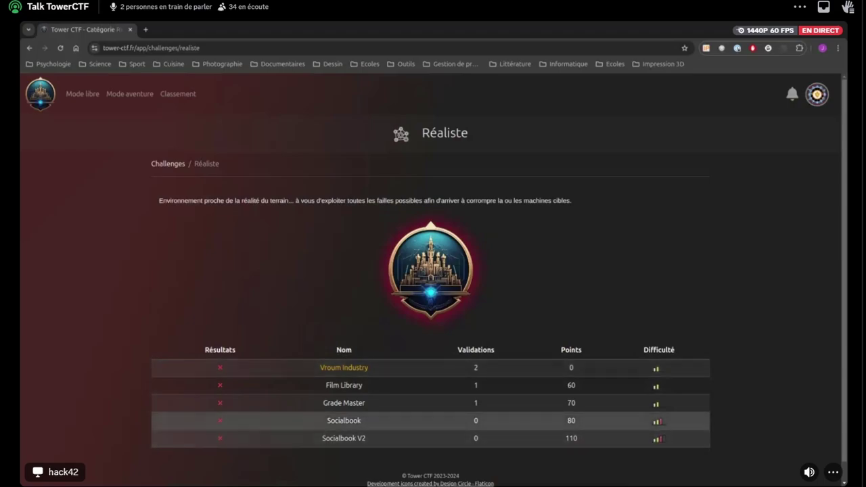
click(343, 385)
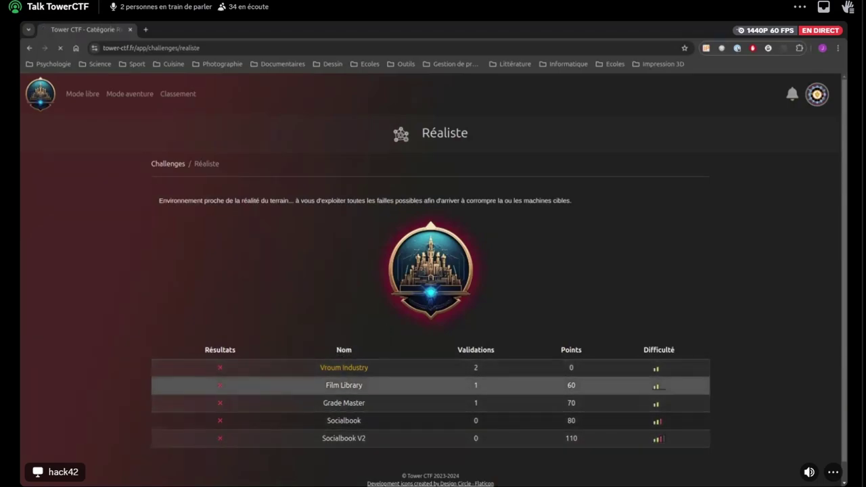
Start the Film Library challenge instance from its Environnement section.
scroll(433, 281, down, 5)
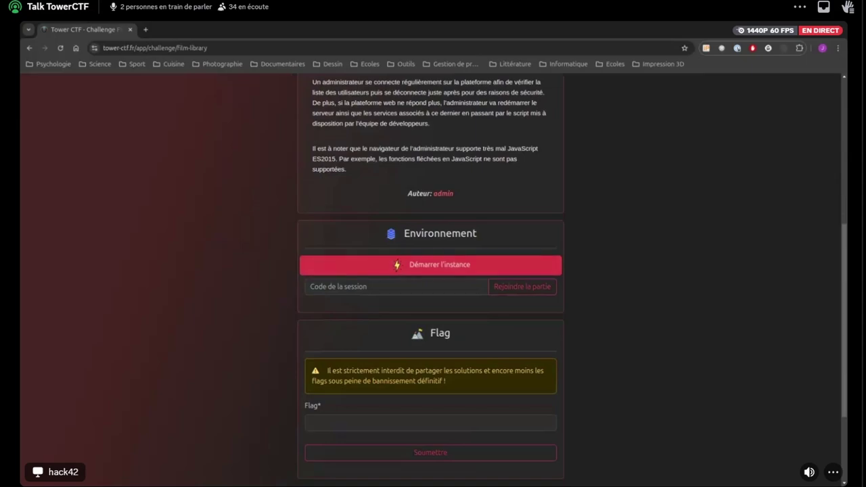
click(430, 265)
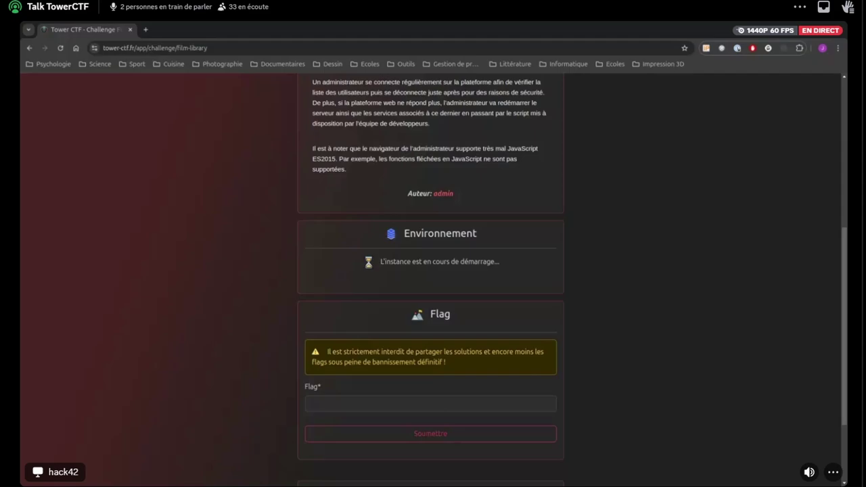
scroll(572, 278, up, 3)
scroll(572, 278, down, 2)
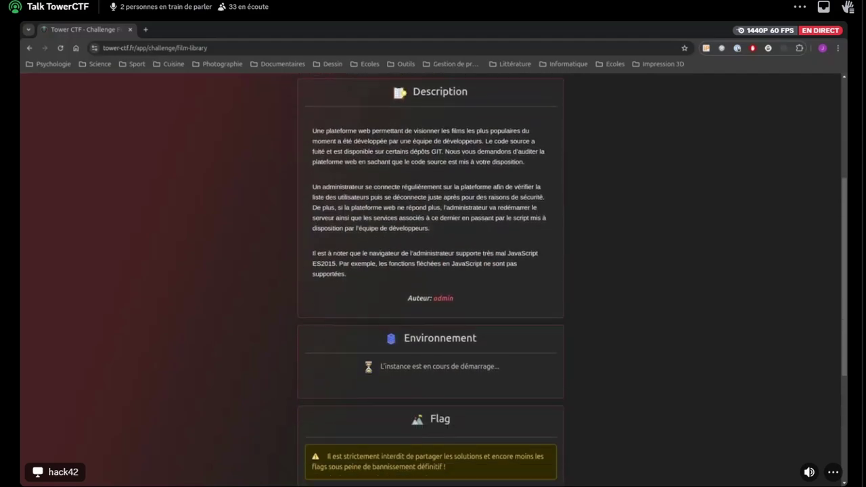
triple_click(440, 365)
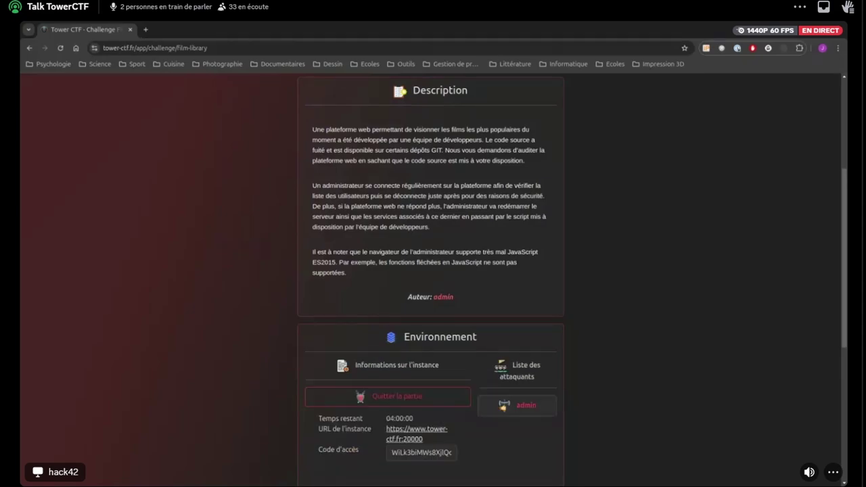
Open the running instance's URL to view its login page, close that page and quit the game session.
scroll(431, 273, down, 3)
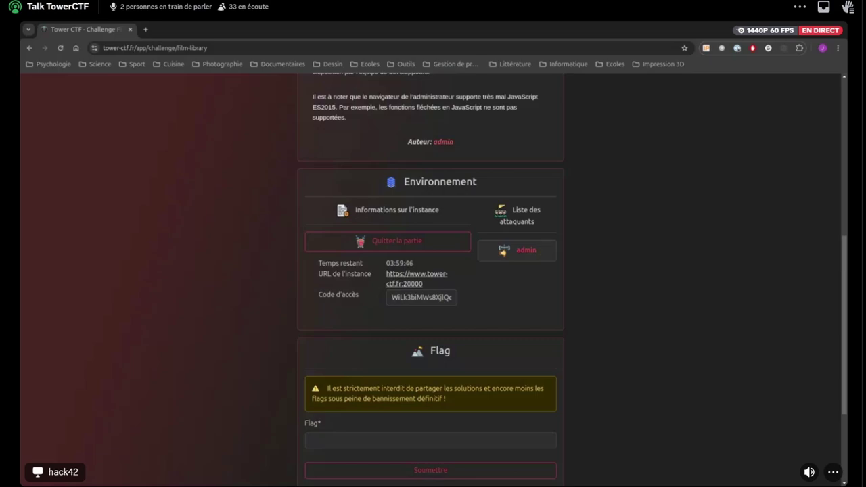
click(421, 297)
click(416, 274)
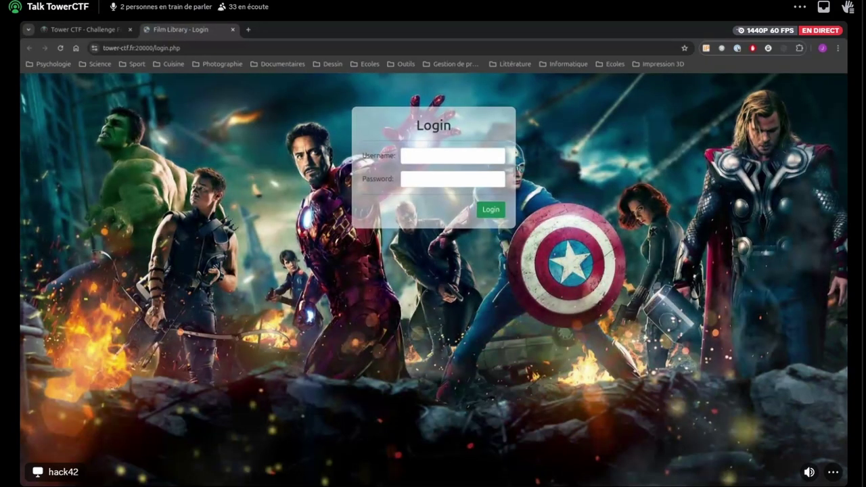
click(234, 30)
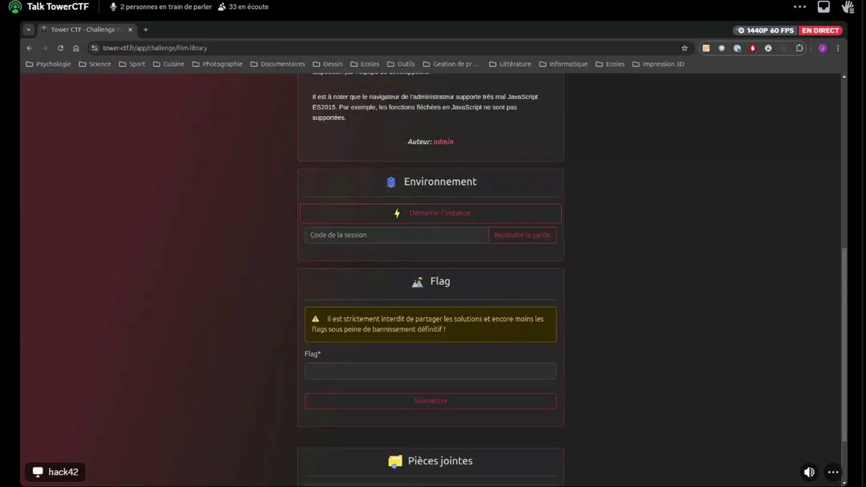
Look over the rest of the Film Library page, return to the Mode libre categories and look through them.
scroll(430, 271, down, 2)
scroll(430, 271, up, 10)
scroll(430, 270, down, 10)
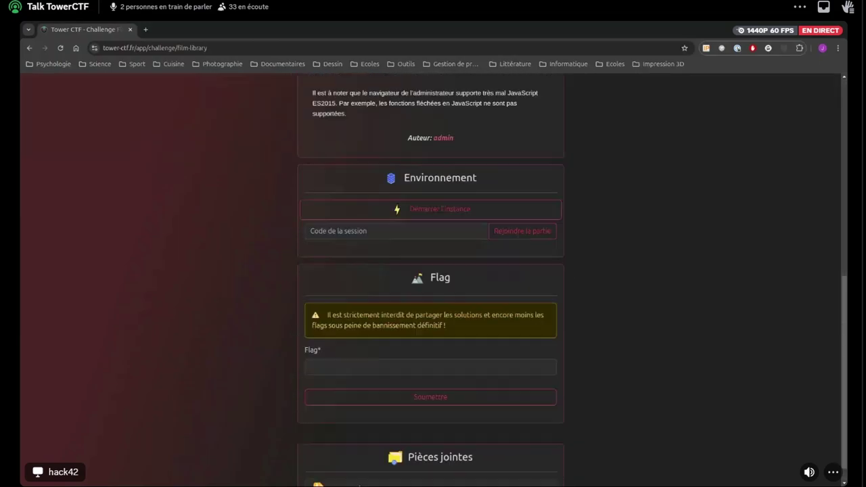
scroll(430, 270, up, 10)
click(168, 164)
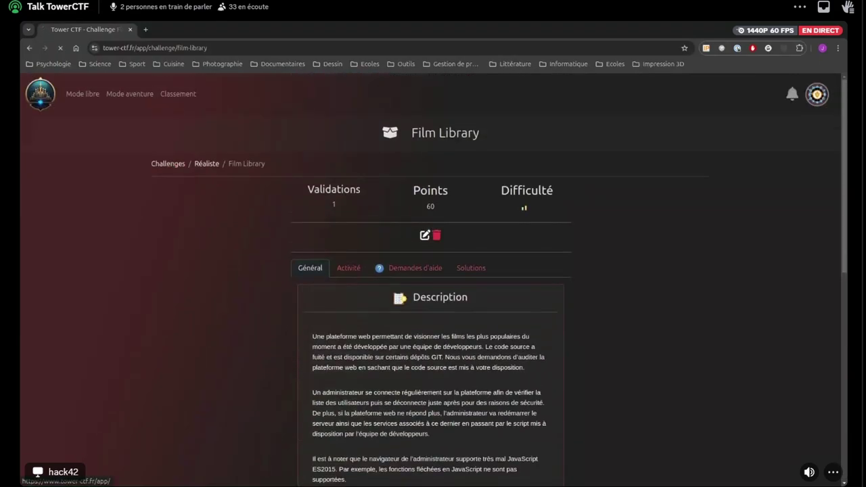
scroll(431, 271, down, 15)
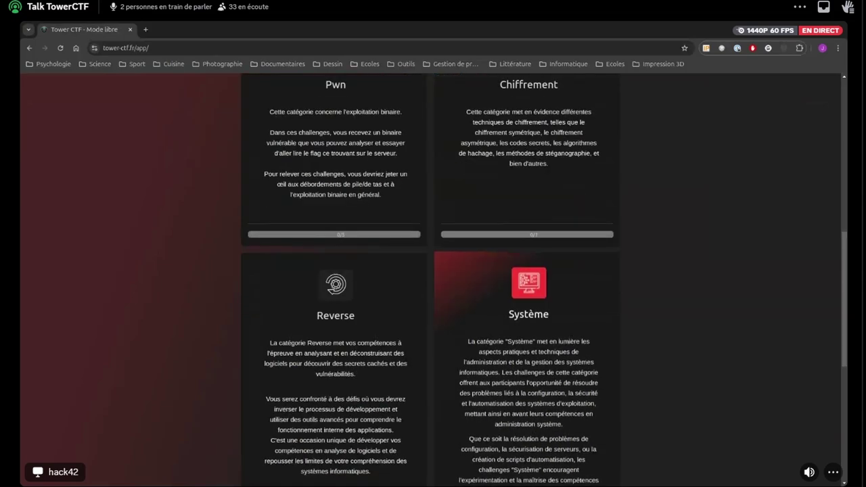
scroll(430, 270, up, 15)
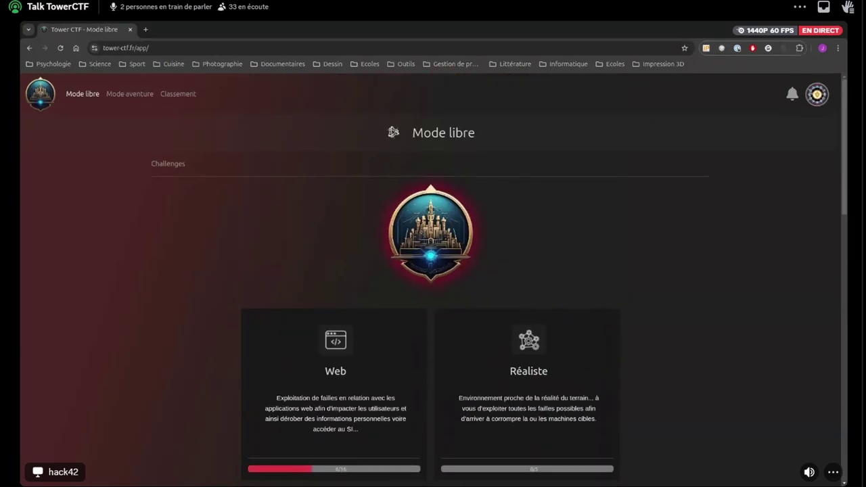
Open the Pwn category and view its list of challenges.
scroll(430, 270, down, 1)
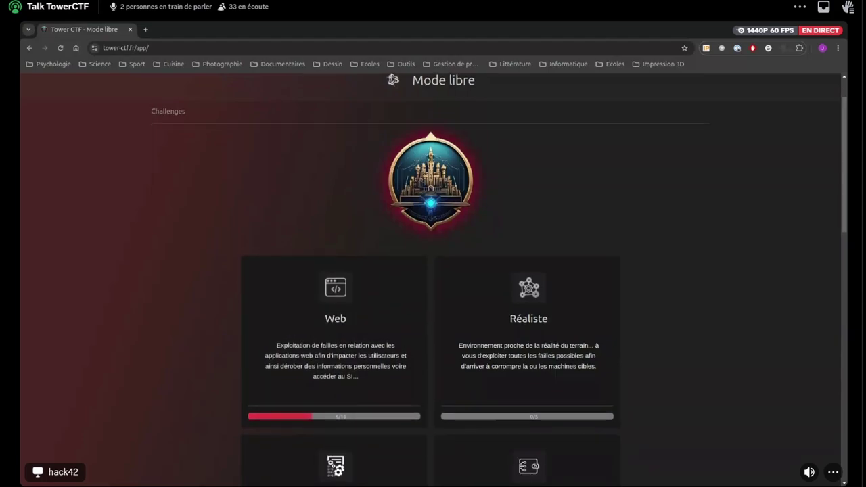
scroll(433, 270, down, 2)
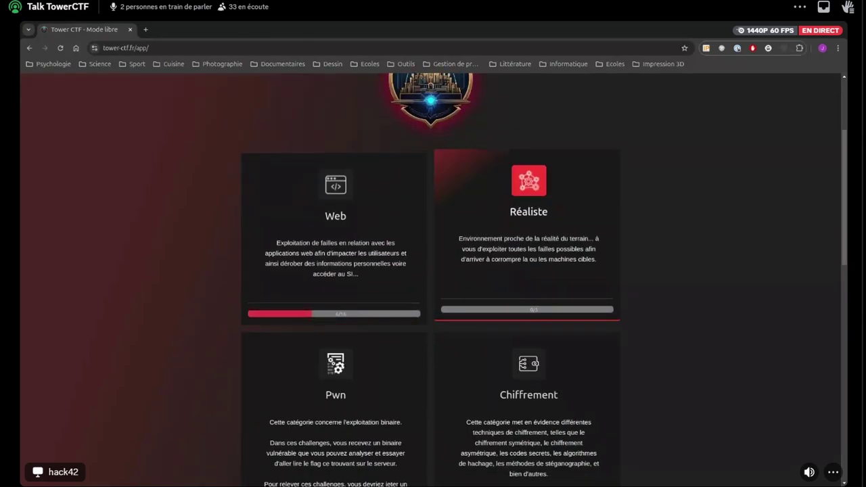
scroll(433, 270, down, 3)
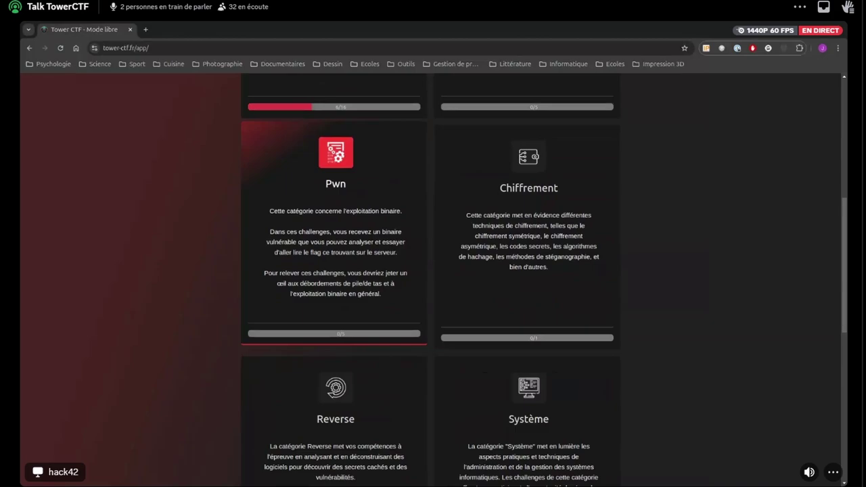
click(335, 230)
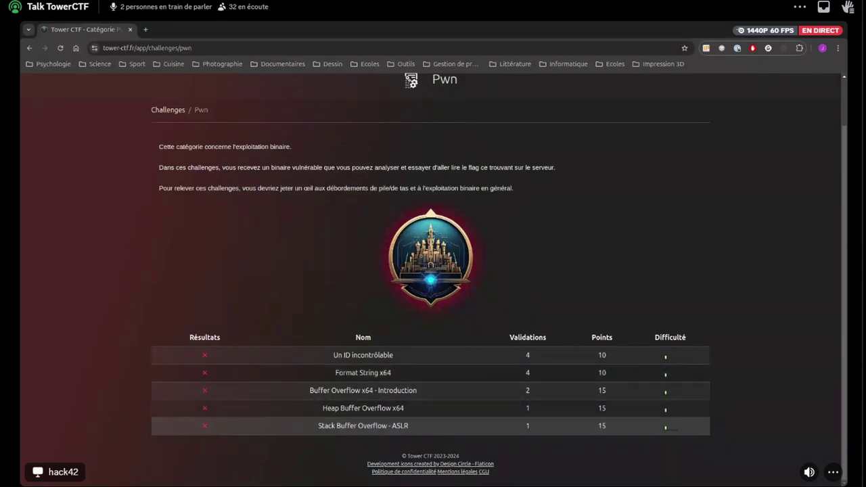
scroll(362, 425, up, 1)
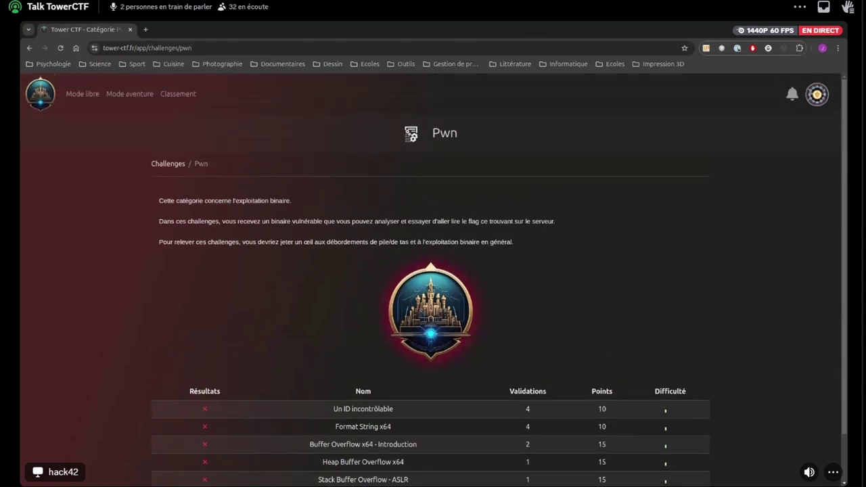
Go back from Pwn to the Mode libre overview and browse the category cards.
click(168, 163)
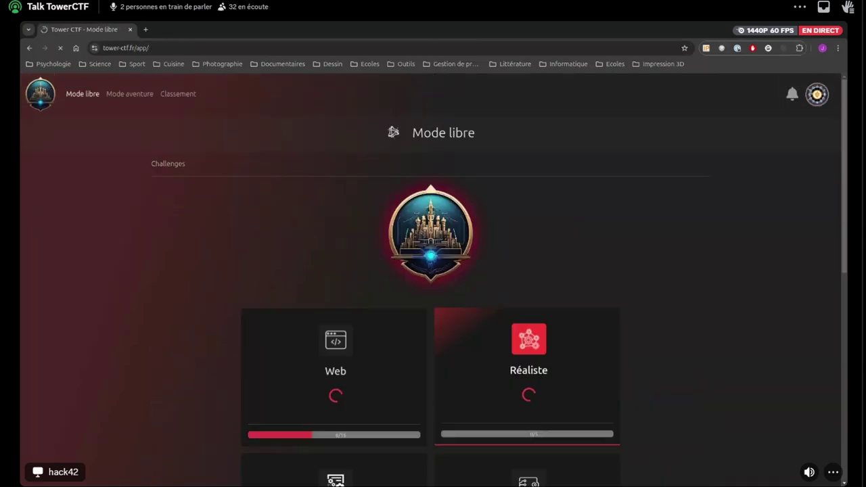
scroll(433, 270, down, 5)
scroll(284, 304, up, 2)
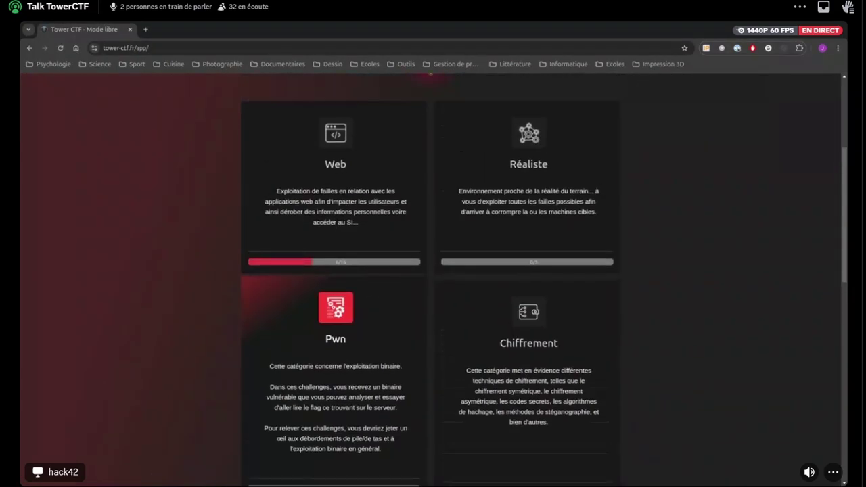
scroll(338, 325, down, 5)
scroll(473, 271, up, 3)
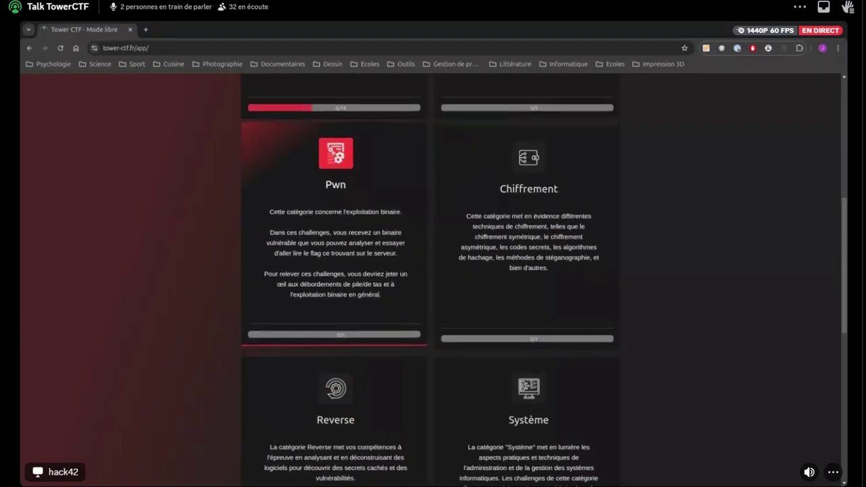
Browse the remaining Mode libre category cards and open the Réseau category's challenge list.
scroll(527, 203, up, 2)
scroll(336, 203, up, 1)
scroll(338, 203, down, 3)
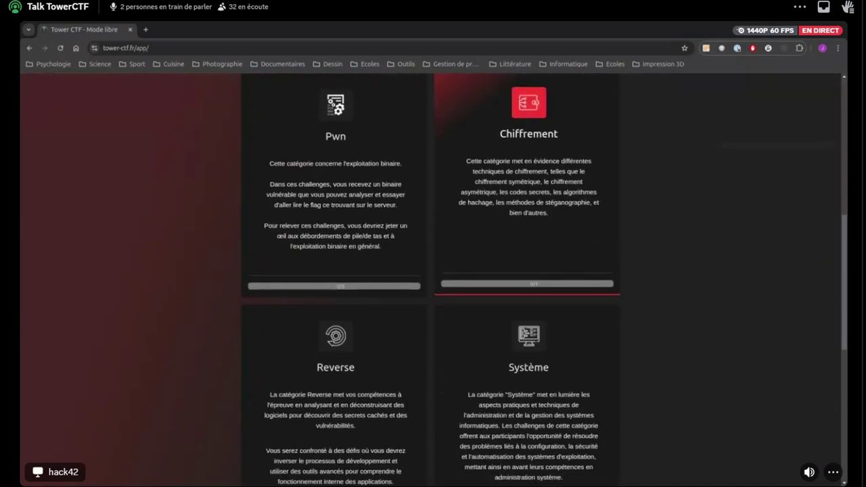
scroll(474, 237, down, 3)
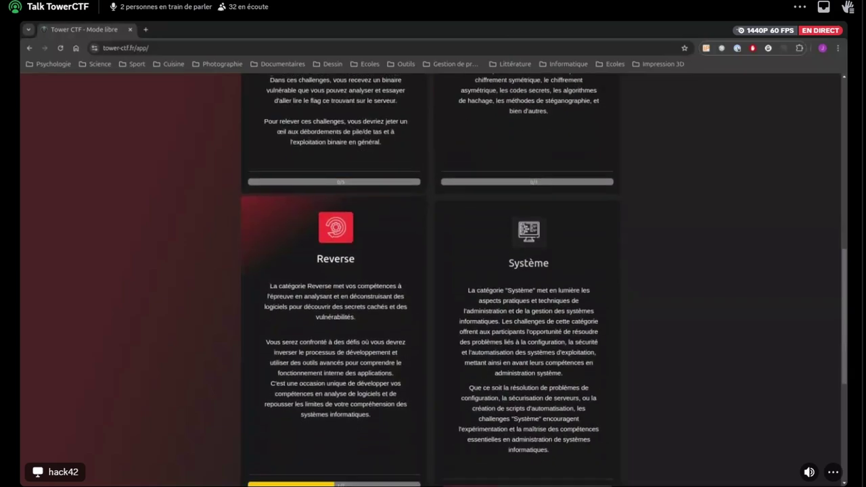
scroll(432, 270, down, 3)
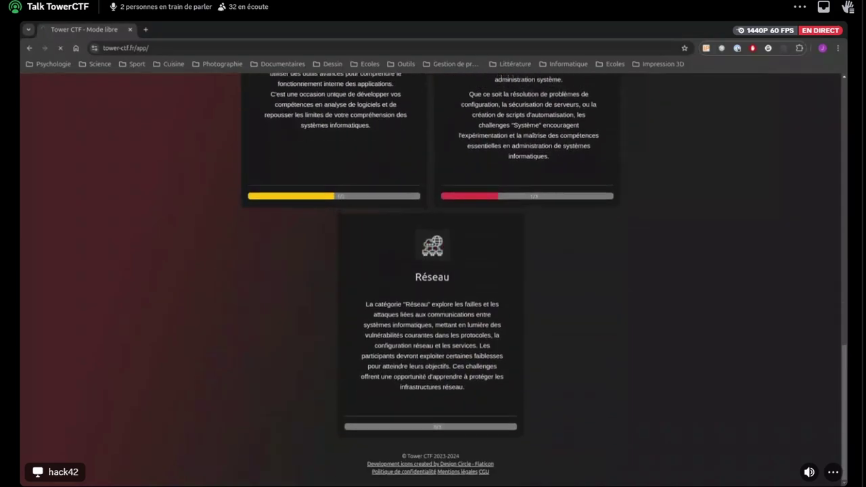
click(351, 388)
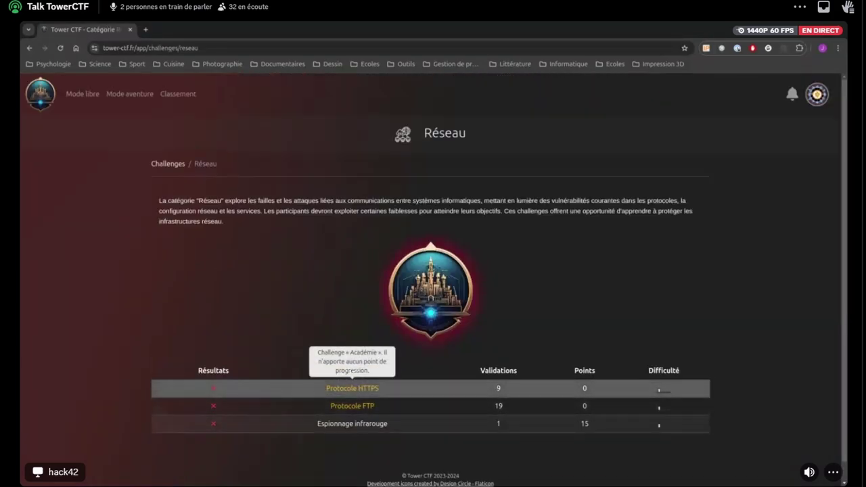
Open the Protocole HTTPS challenge and view its description, flag form and attachments sslkey.log and capture.pcapng.
click(351, 387)
scroll(433, 271, down, 5)
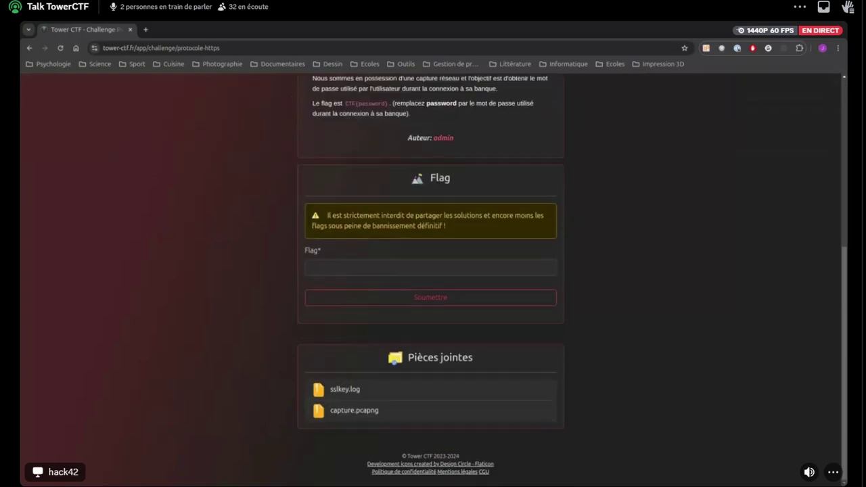
drag(379, 410, 308, 377)
click(308, 378)
drag(378, 410, 307, 378)
click(292, 378)
scroll(433, 271, up, 5)
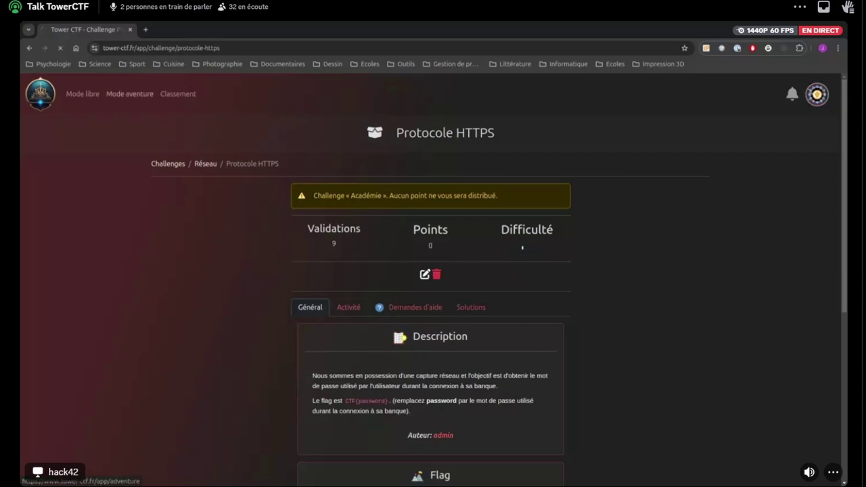
Open the Mode aventure map, open the challenge point at the red-roofed castle's entrance and look over the map.
click(129, 94)
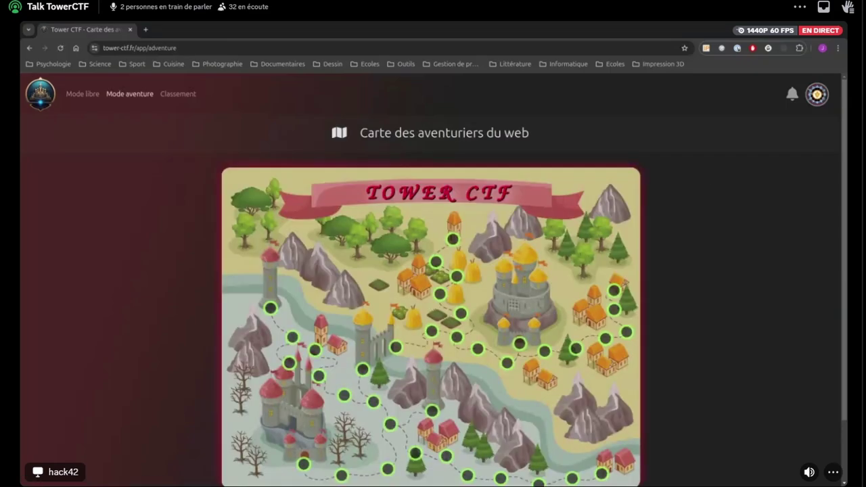
scroll(433, 271, down, 1)
scroll(433, 270, up, 1)
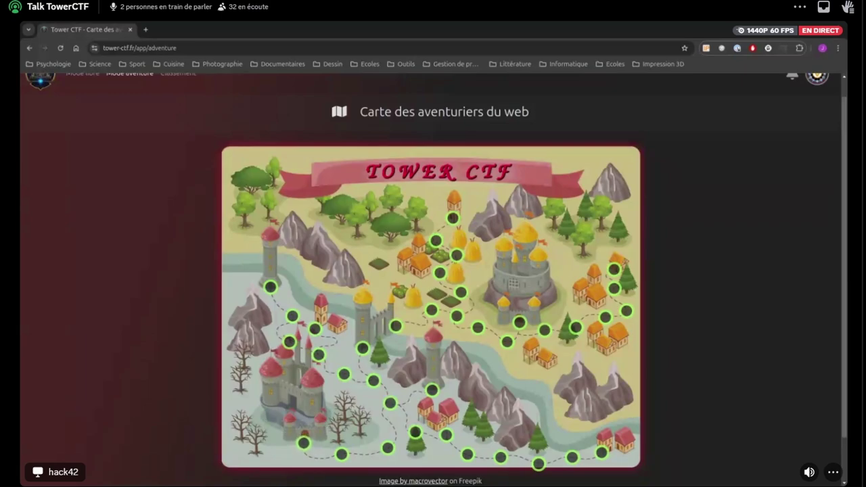
click(303, 443)
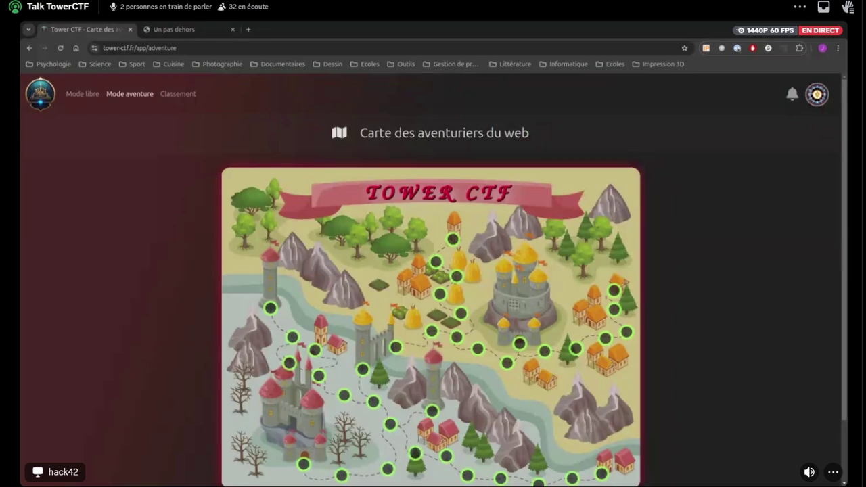
scroll(612, 250, down, 2)
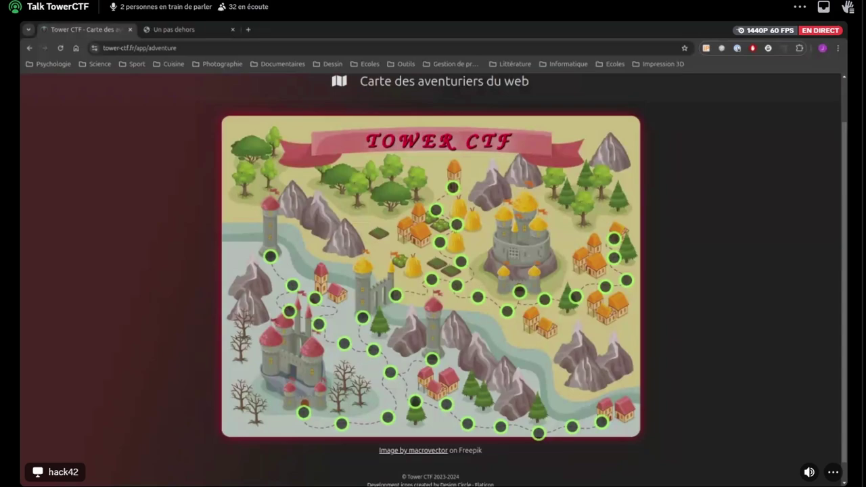
scroll(433, 271, up, 1)
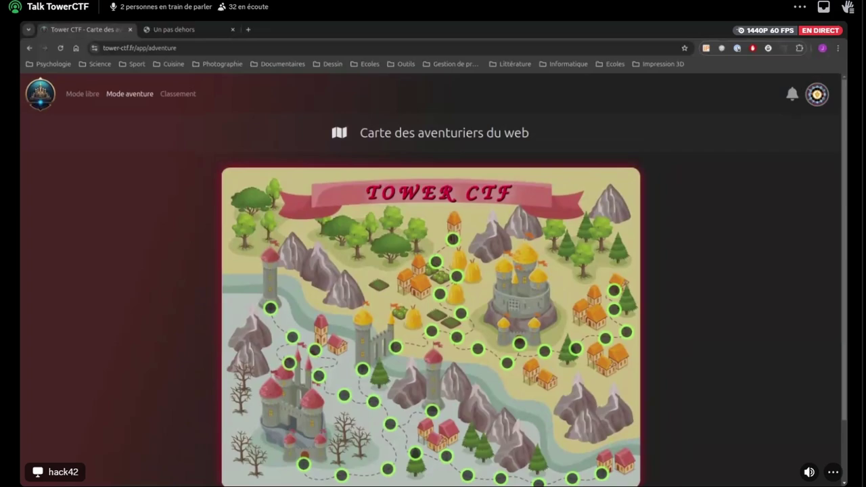
Open the Classement and look through the first page of ranked players with their titles and scores.
click(178, 93)
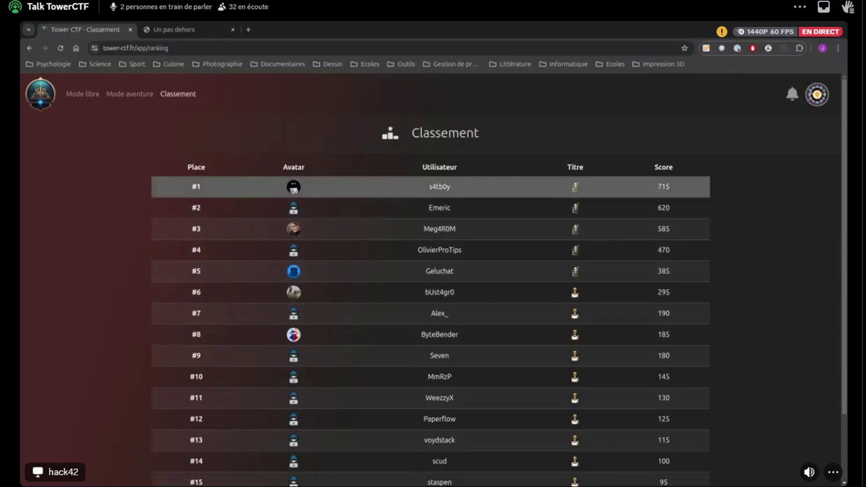
mouse_move(574, 186)
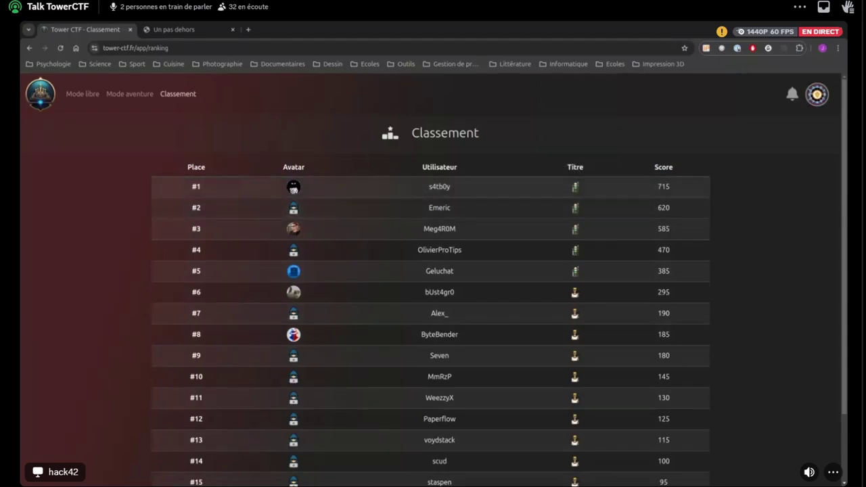
scroll(433, 284, down, 1)
scroll(433, 284, down, 1)
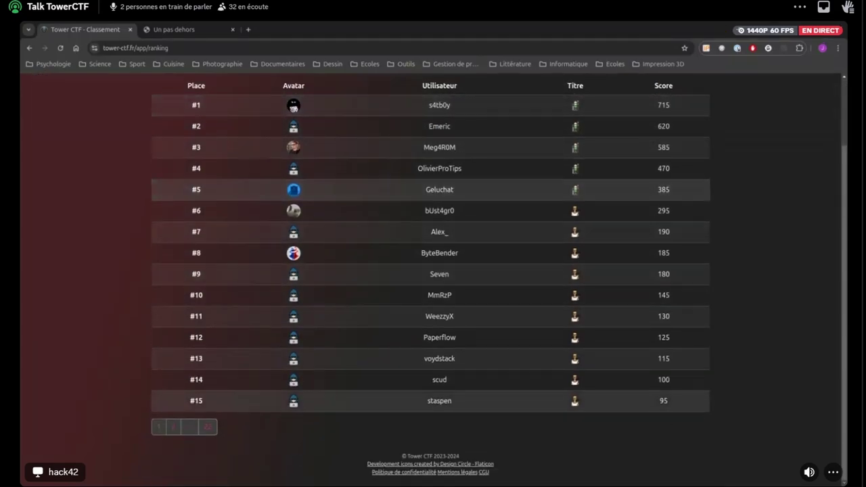
scroll(433, 284, up, 2)
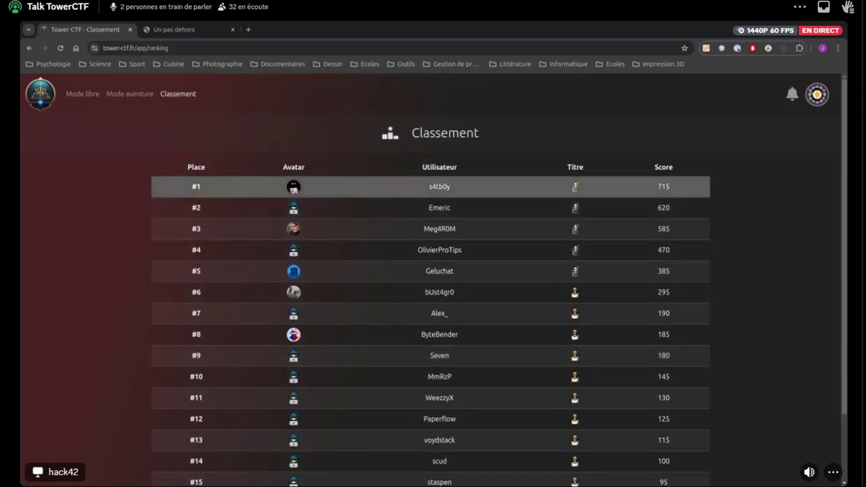
Open the second-ranked player's profile and examine its general information, including Niveau d'aventurier, the Titre ranks and Grade.
key(F5)
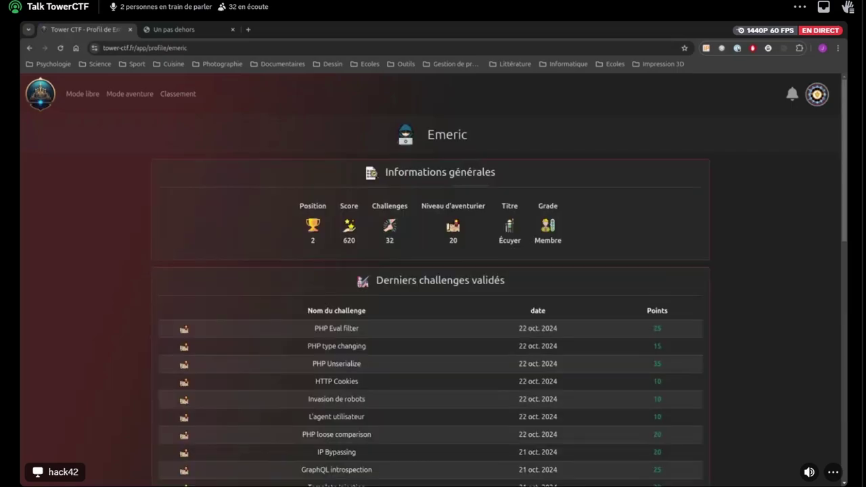
scroll(433, 271, down, 2)
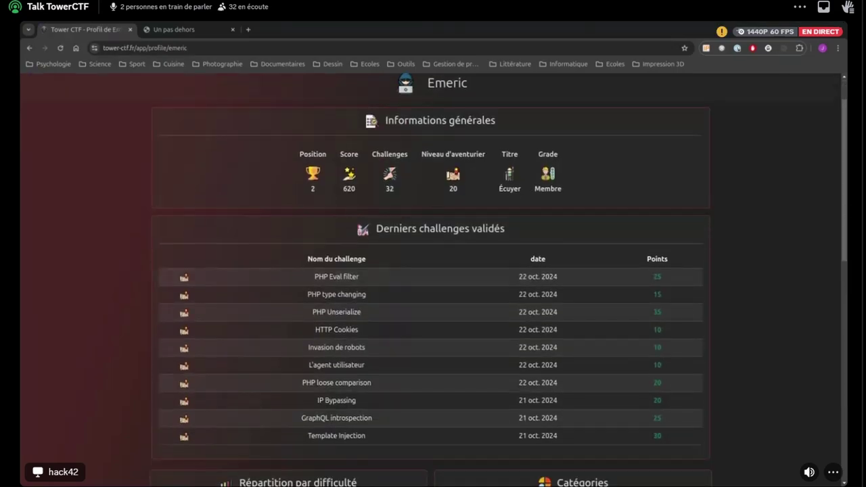
scroll(433, 271, up, 2)
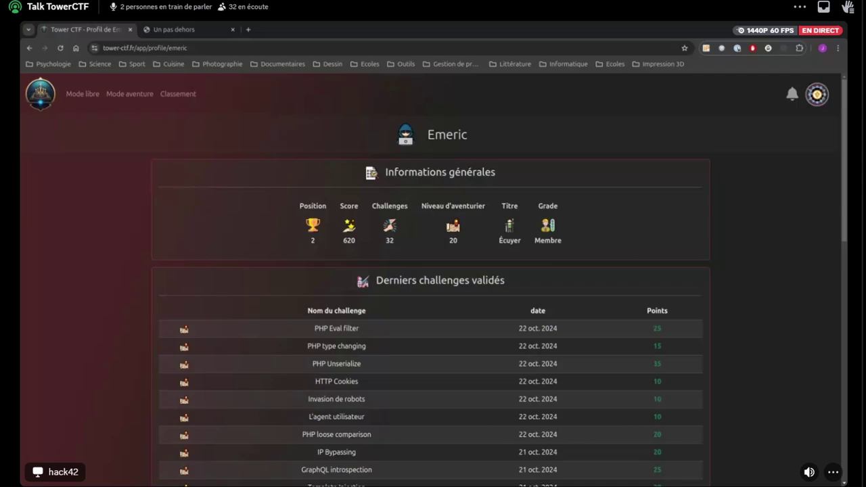
drag(421, 206, 485, 205)
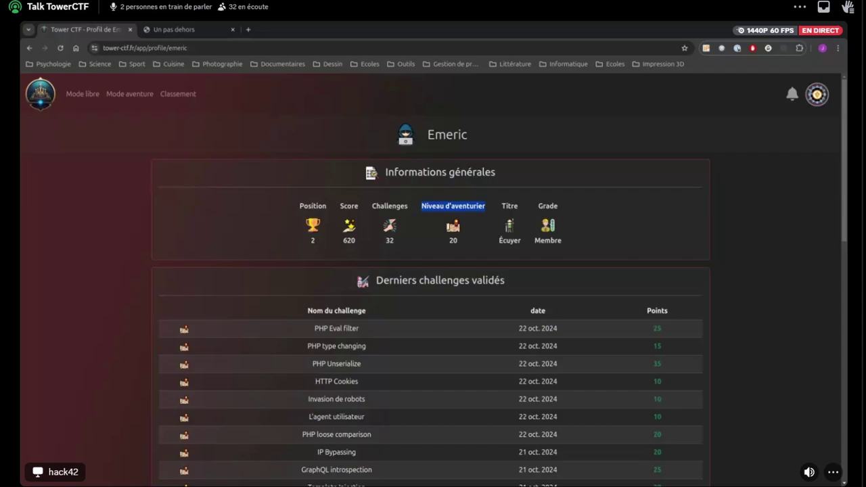
double_click(509, 205)
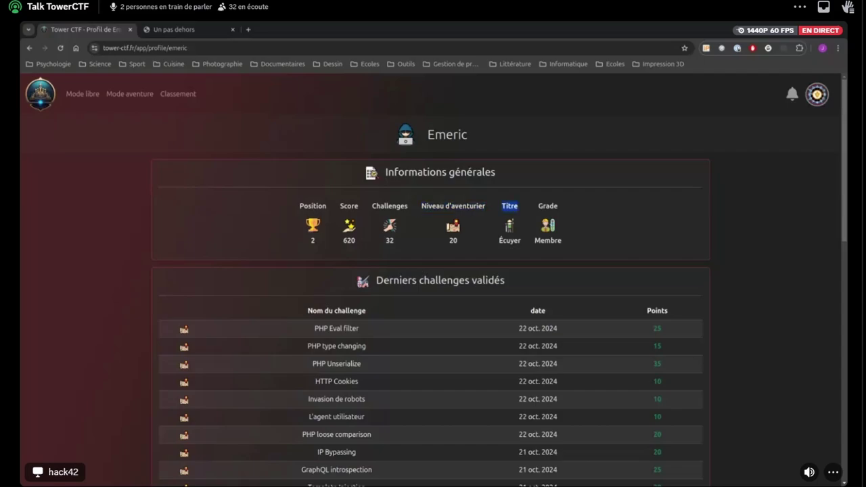
mouse_move(510, 206)
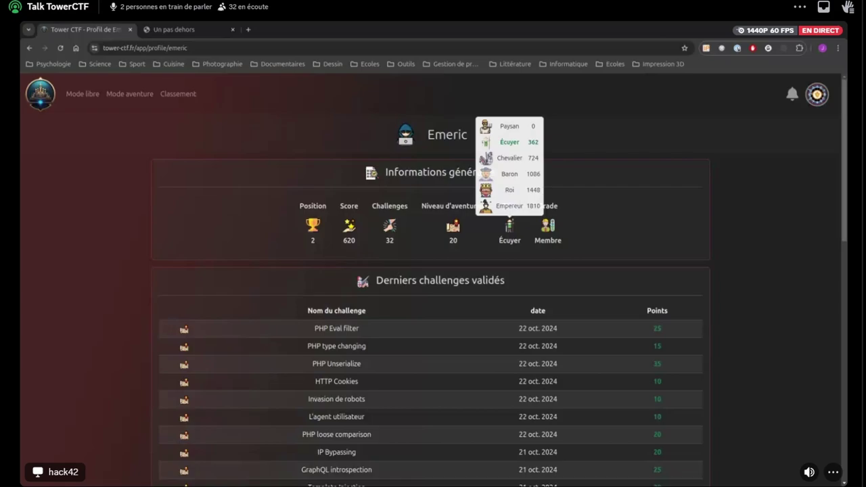
double_click(509, 205)
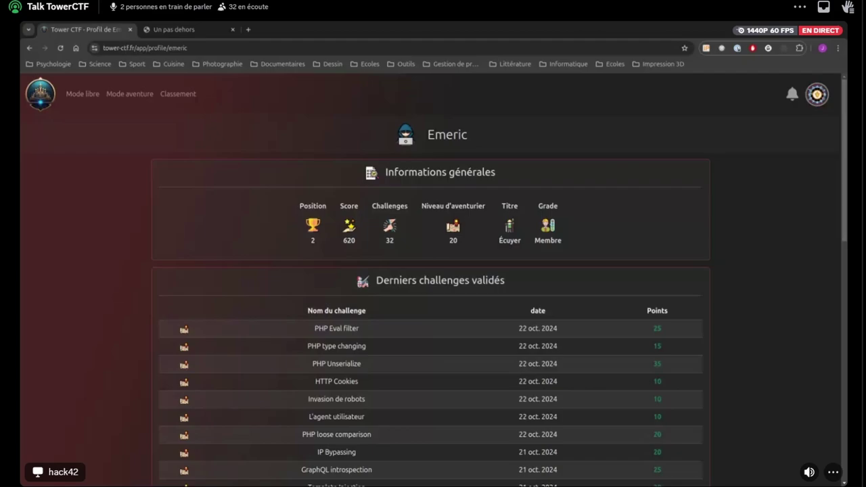
drag(561, 240, 534, 240)
Look over the profile's latest validated challenges and its difficulty, category and score progression charts.
scroll(433, 370, down, 3)
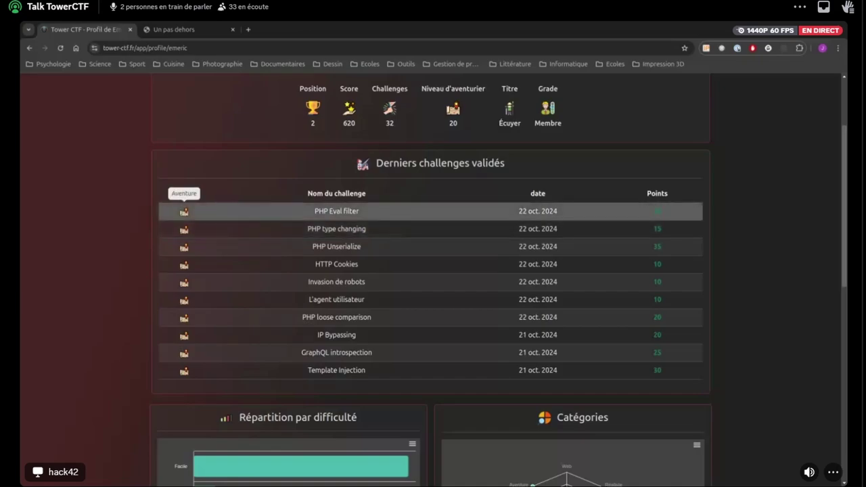
scroll(184, 212, up, 3)
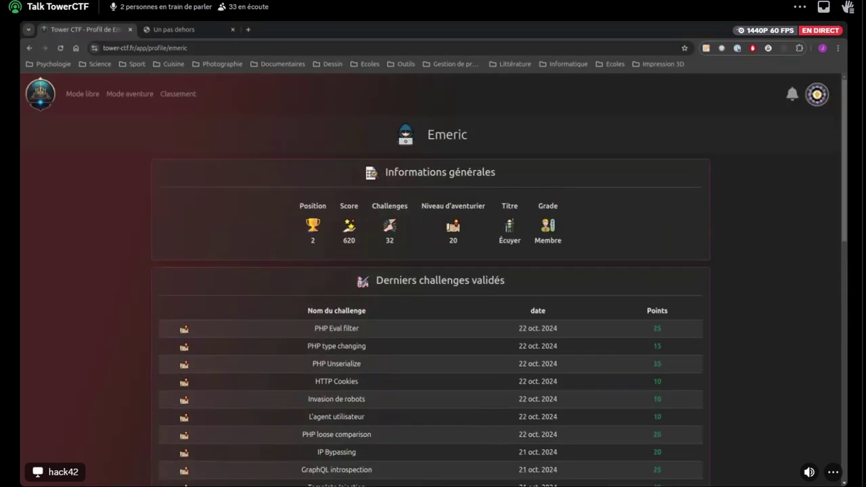
scroll(184, 269, down, 2)
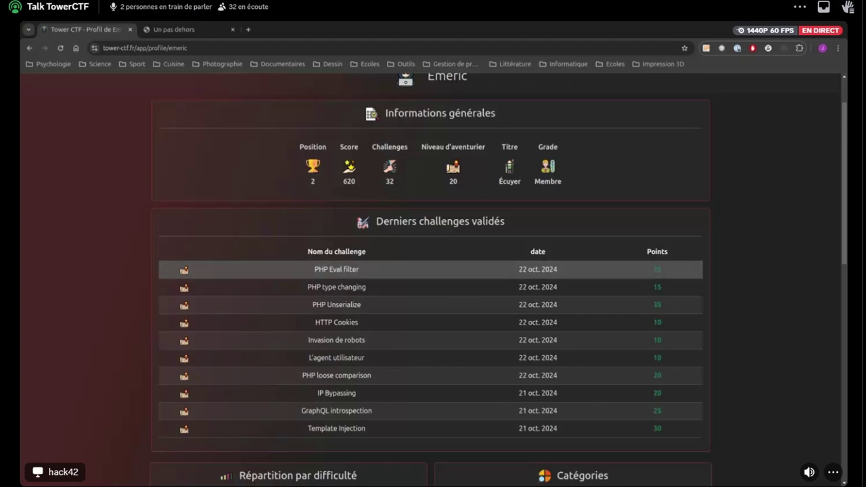
scroll(433, 271, down, 5)
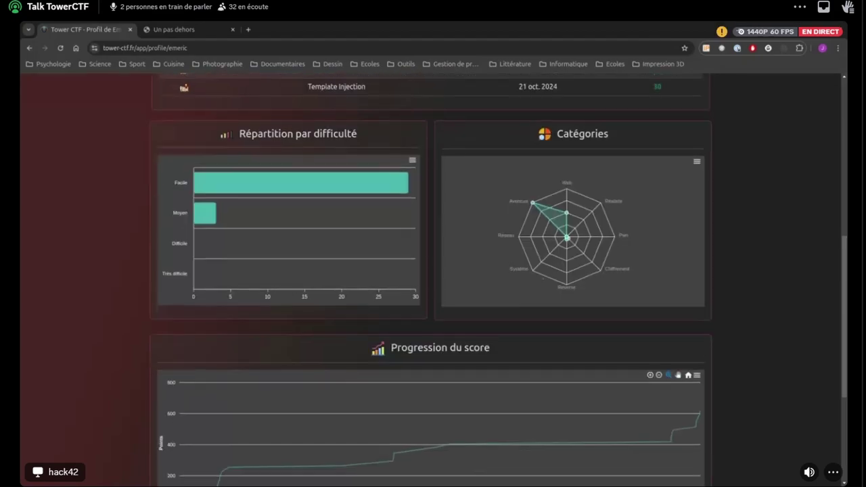
scroll(433, 270, up, 1)
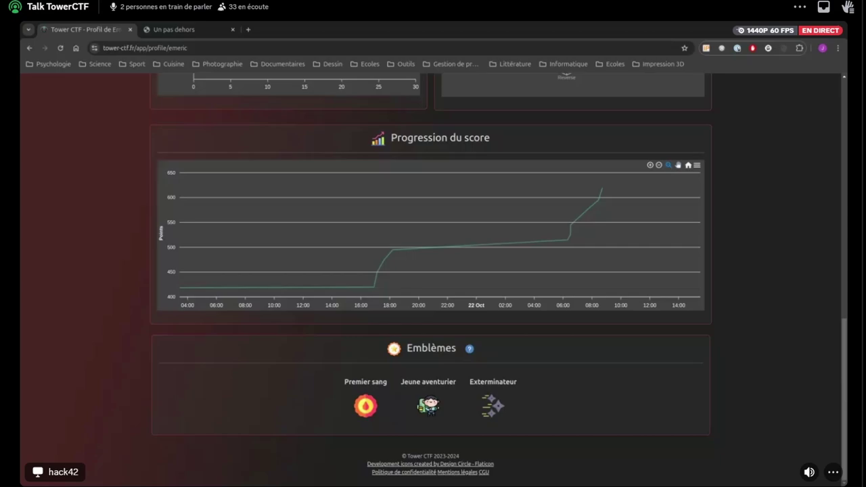
Read the descriptions of the Premier sang, Jeune aventurier and Exterminateur emblems on the profile.
mouse_move(366, 406)
mouse_move(428, 406)
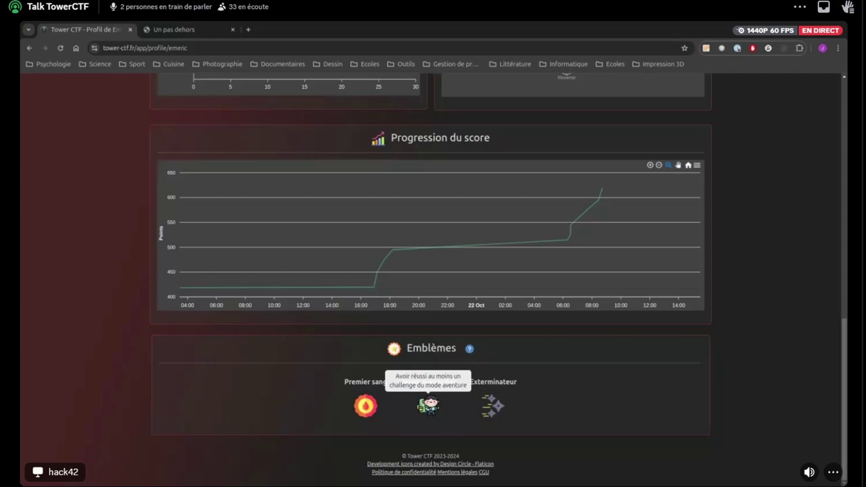
mouse_move(492, 406)
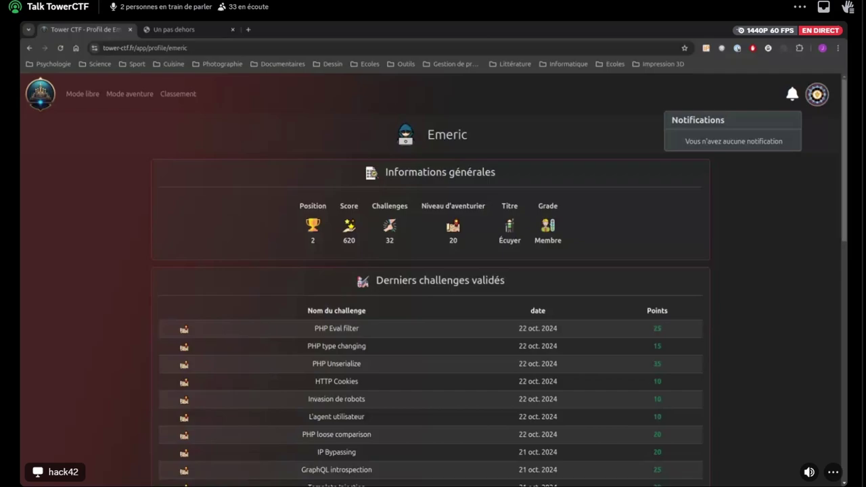
View the signed-in account's personal profile page, followed by the list of help requests.
click(816, 94)
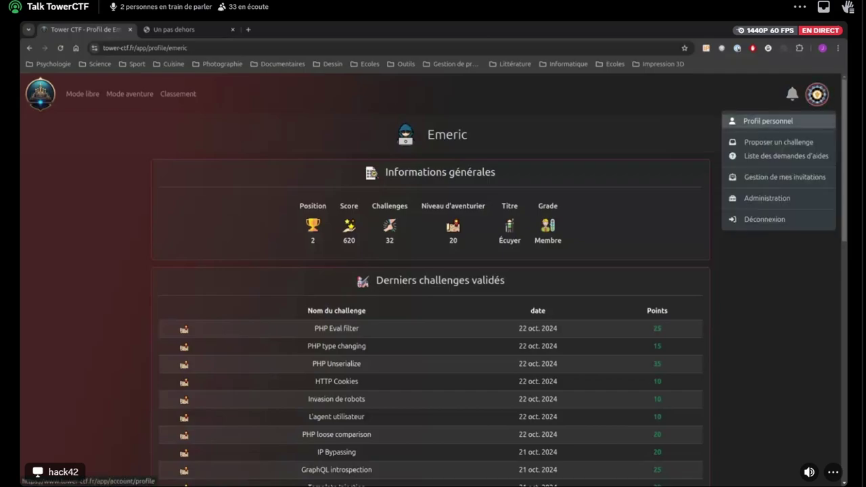
click(768, 120)
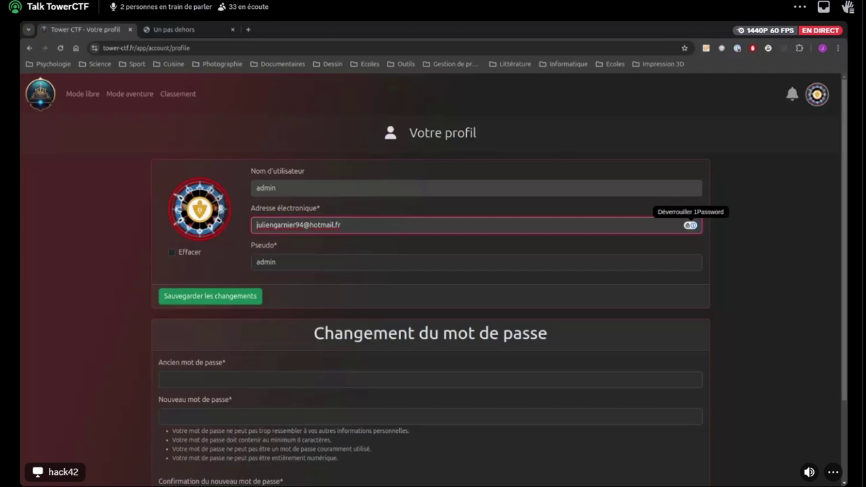
click(816, 94)
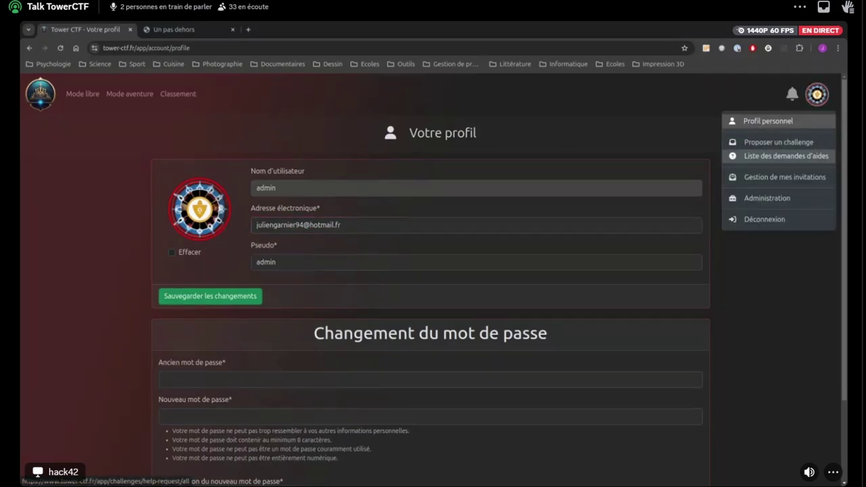
click(784, 155)
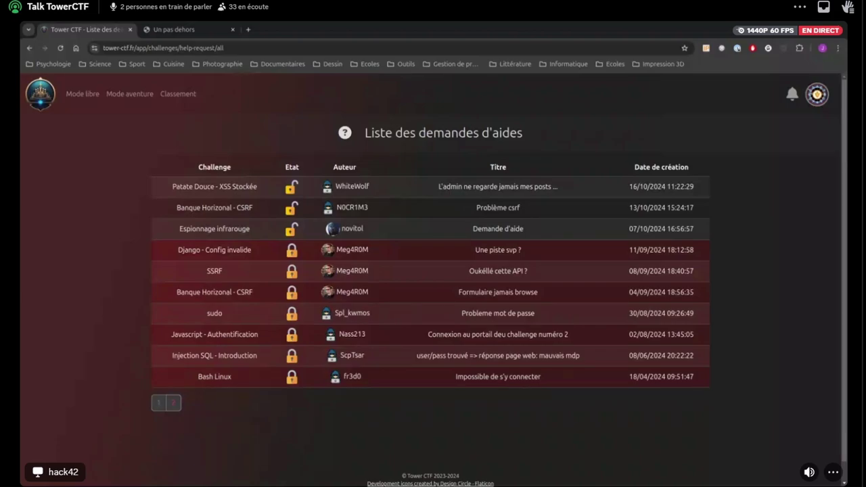
Open the account's invitation management page to view the Professeur invitations.
click(816, 94)
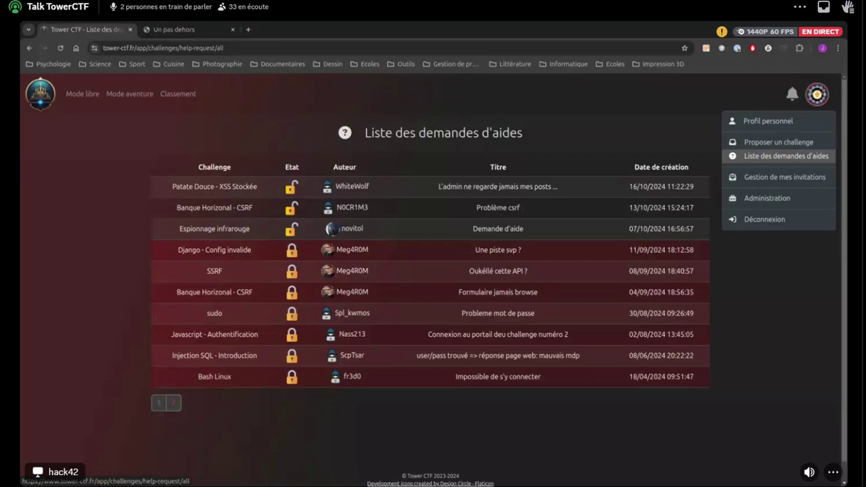
click(784, 177)
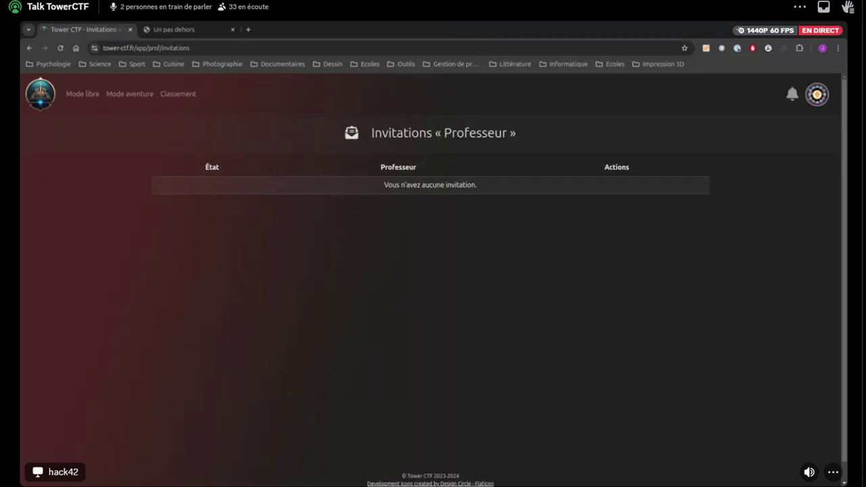
click(791, 93)
click(816, 94)
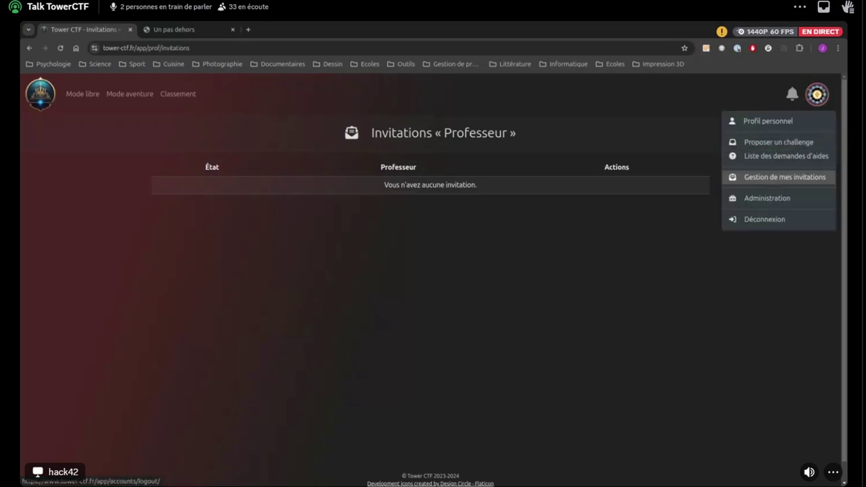
scroll(432, 271, down, 1)
scroll(433, 270, up, 1)
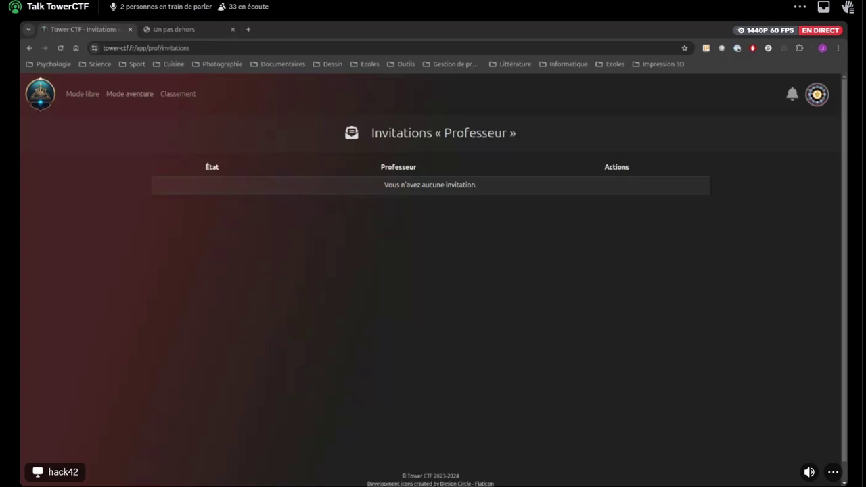
Look over the Mode libre challenge categories, including Web, Réaliste, Pwn and Chiffrement.
click(82, 94)
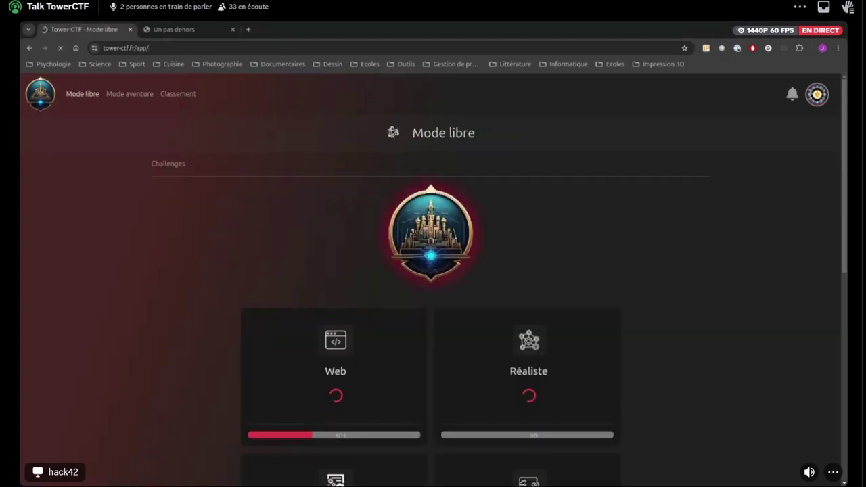
scroll(336, 203, down, 3)
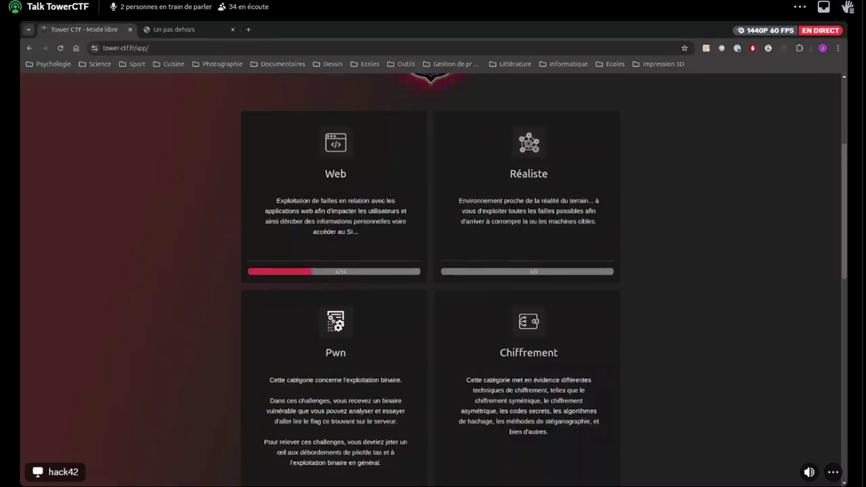
scroll(432, 271, up, 3)
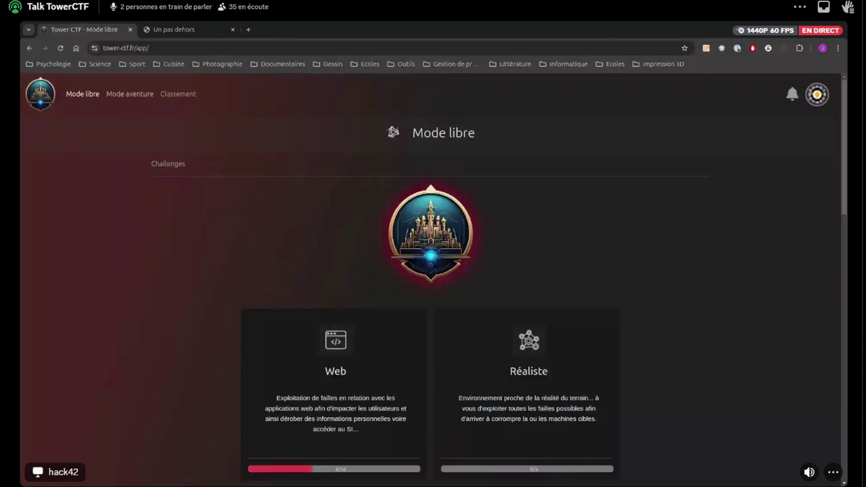
Show the Mode aventure map and view the details of its "Un pas dehors - Obfuscation" challenge.
click(130, 93)
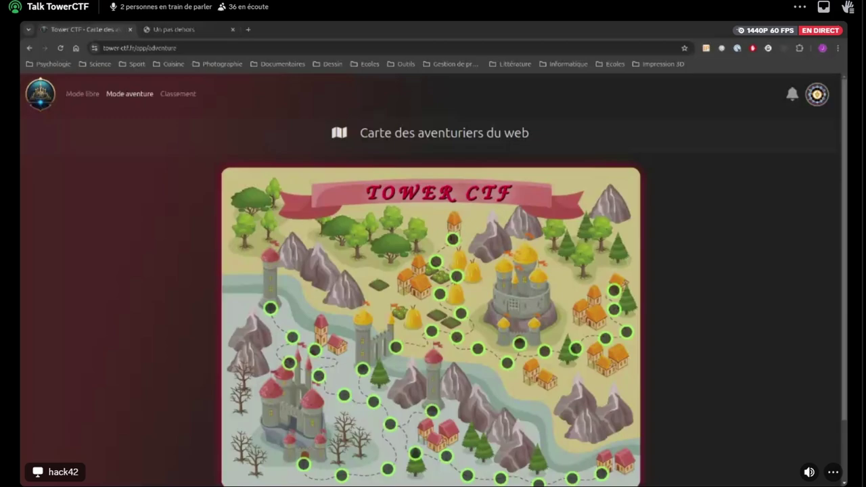
scroll(433, 279, down, 1)
scroll(433, 279, up, 1)
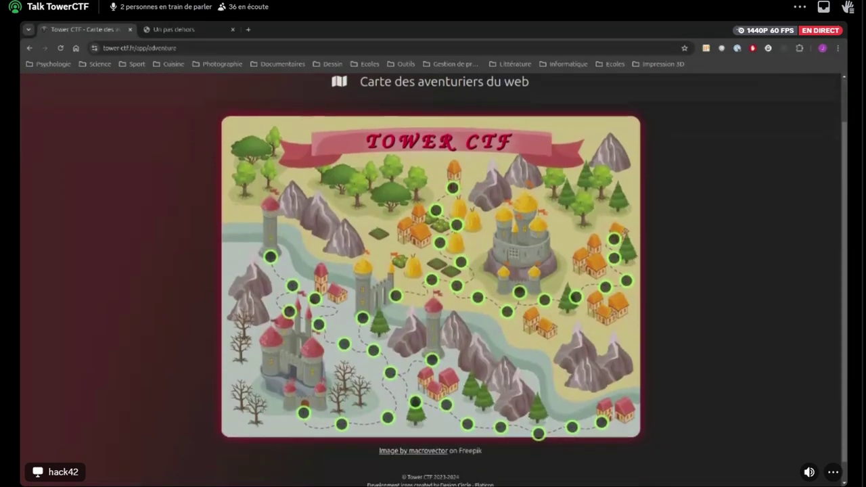
click(304, 414)
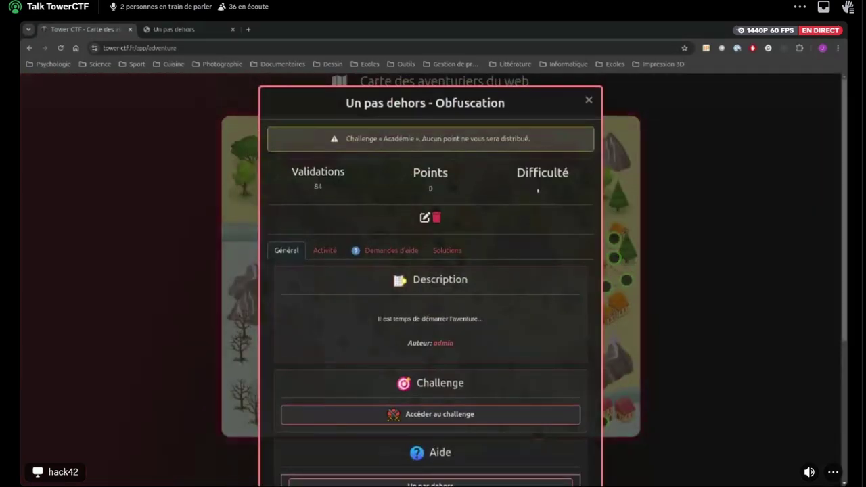
drag(346, 102, 505, 103)
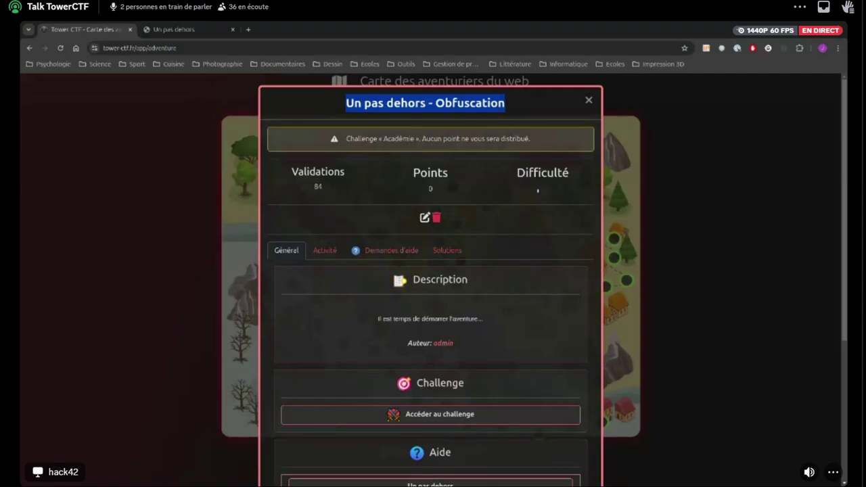
Open the challenge's "Un pas dehors" help document and point out the "Obscurcissement de chaînes de caractères" section.
scroll(430, 284, down, 5)
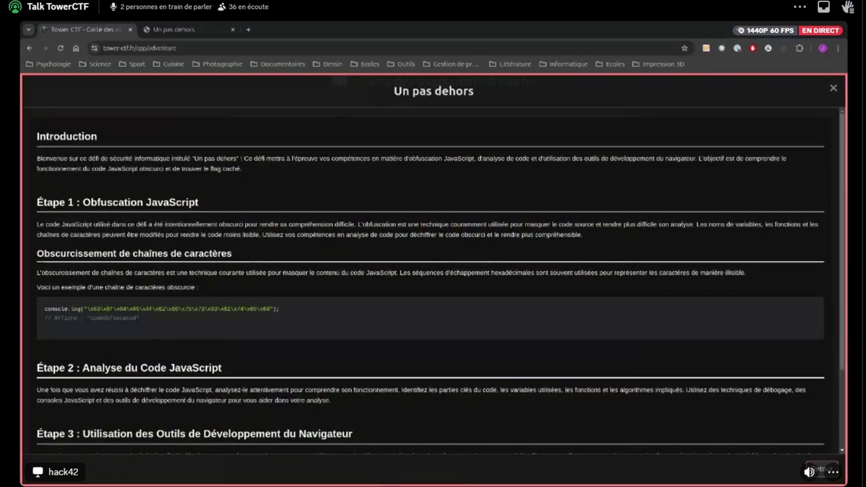
drag(37, 253, 231, 253)
click(232, 254)
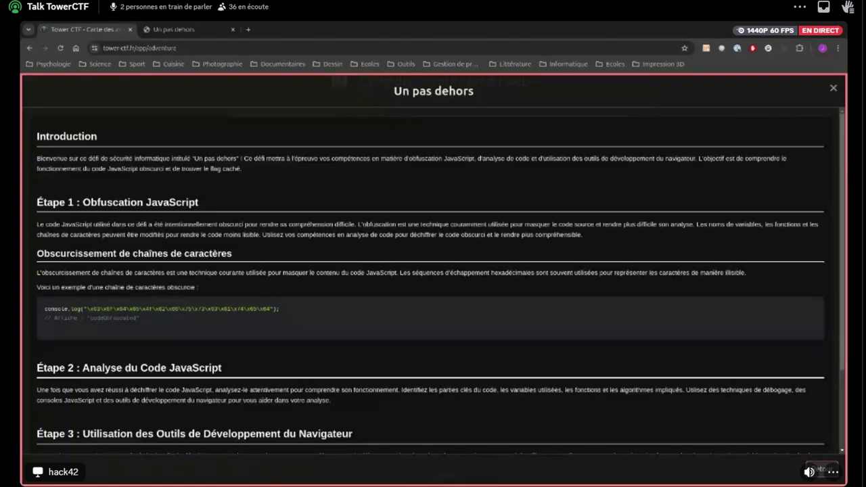
Examine the hexadecimal escape sequences of the help document's console.log example and its decoded text, and close the document.
triple_click(162, 309)
drag(84, 309, 270, 308)
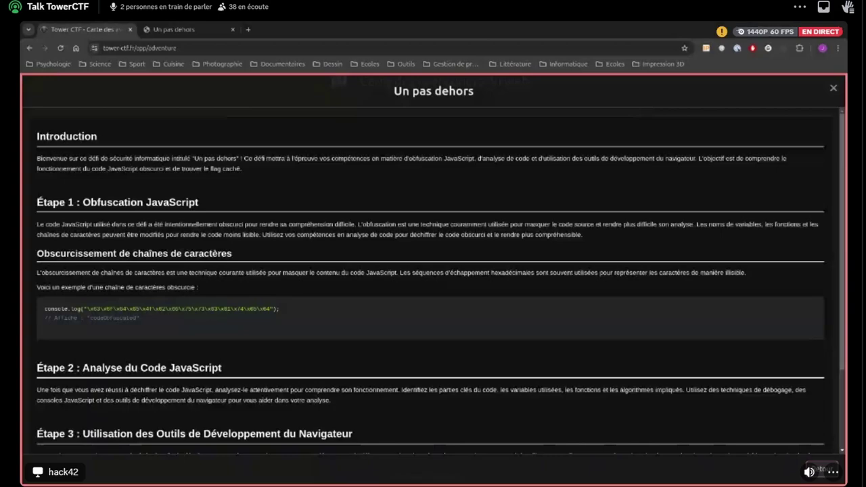
drag(100, 309, 87, 316)
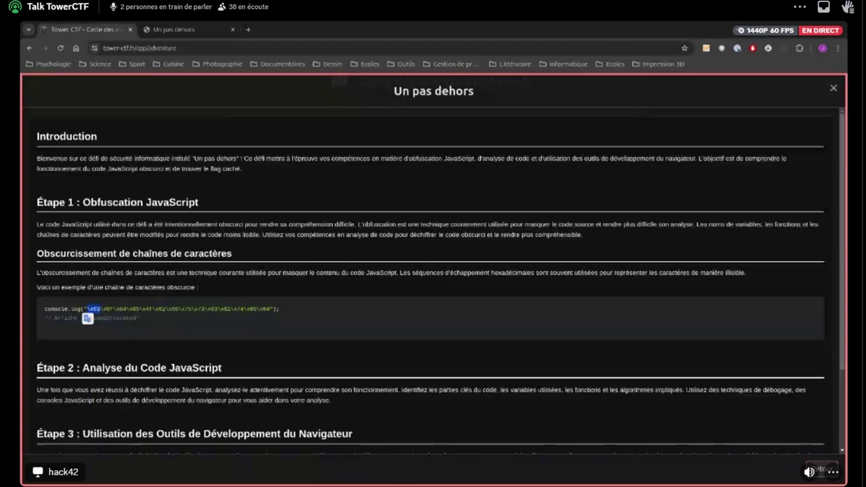
click(87, 318)
drag(100, 309, 87, 309)
click(93, 304)
drag(87, 309, 100, 309)
drag(195, 254, 140, 318)
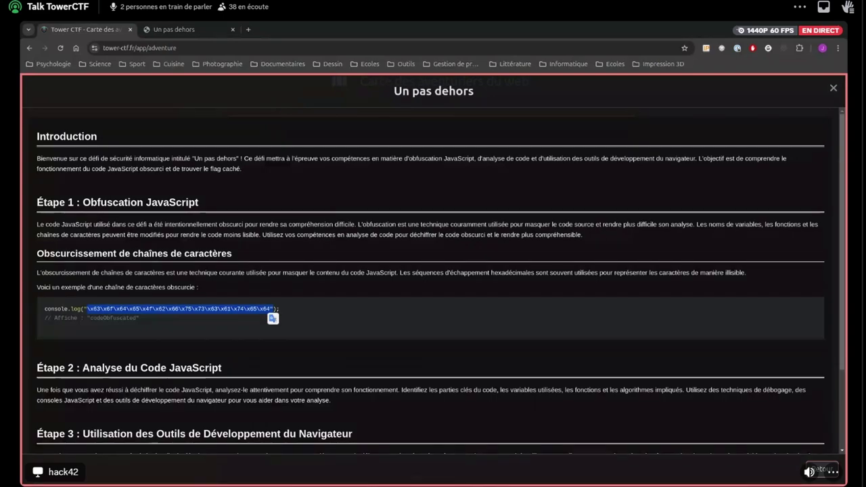
key(Escape)
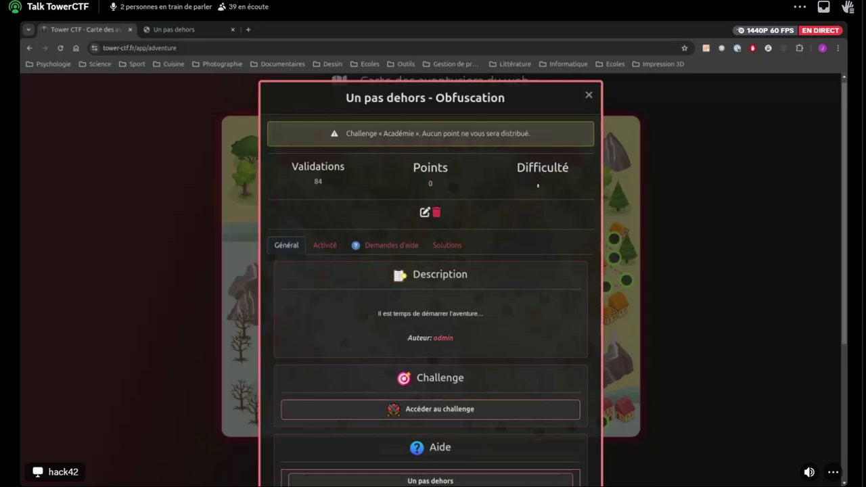
Open the "Un pas dehors" challenge site, submit dummy flags such as dfdfdf, and highlight the validation message.
scroll(430, 284, down, 2)
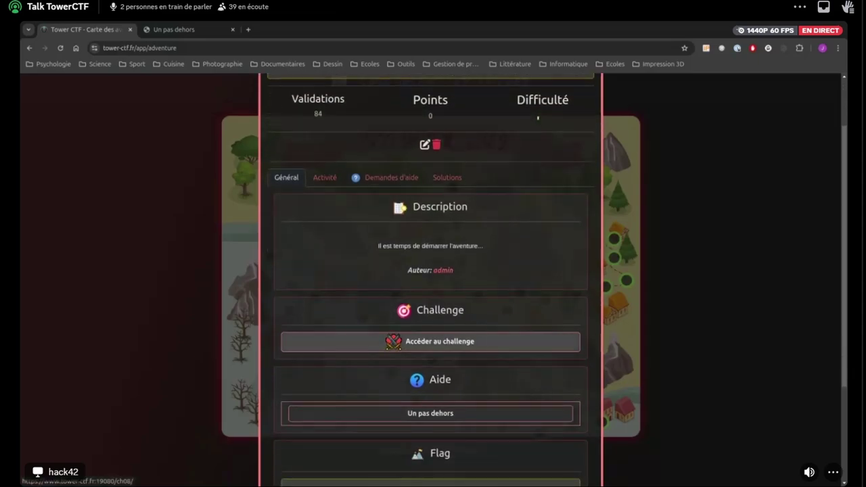
click(430, 341)
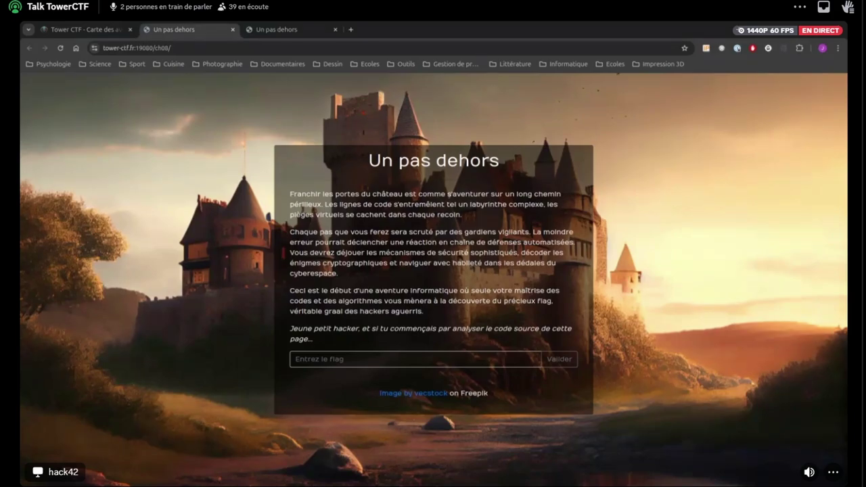
key(ctrl+a)
key(ctrl+a)
text(ananel)
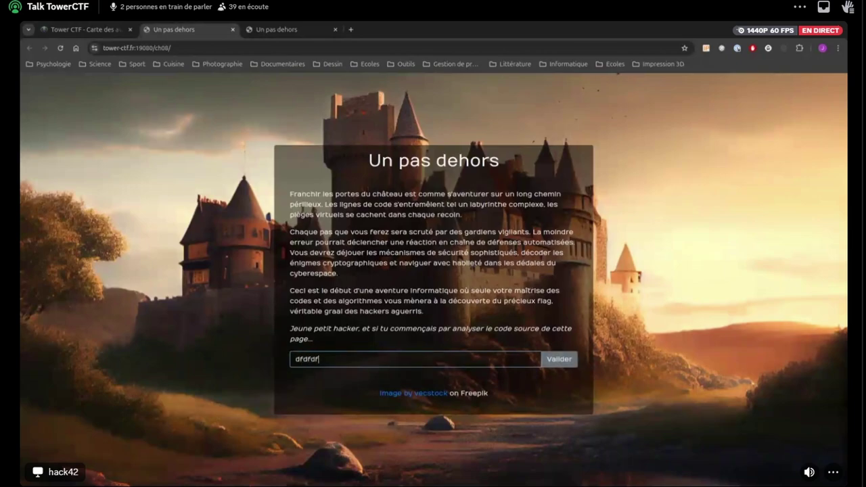
key(Return)
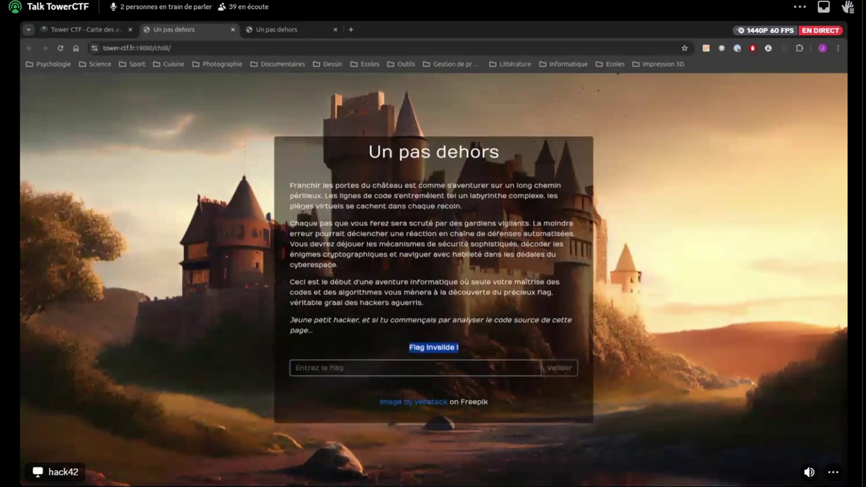
text(xsxsx)
key(Return)
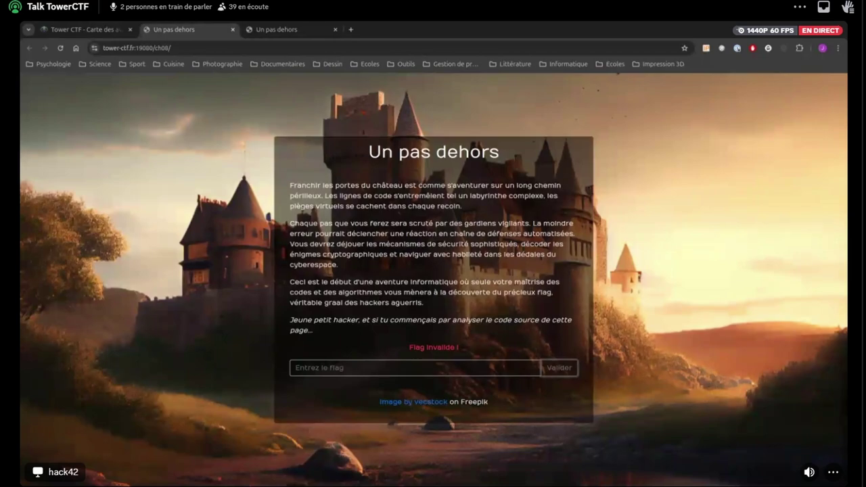
triple_click(433, 346)
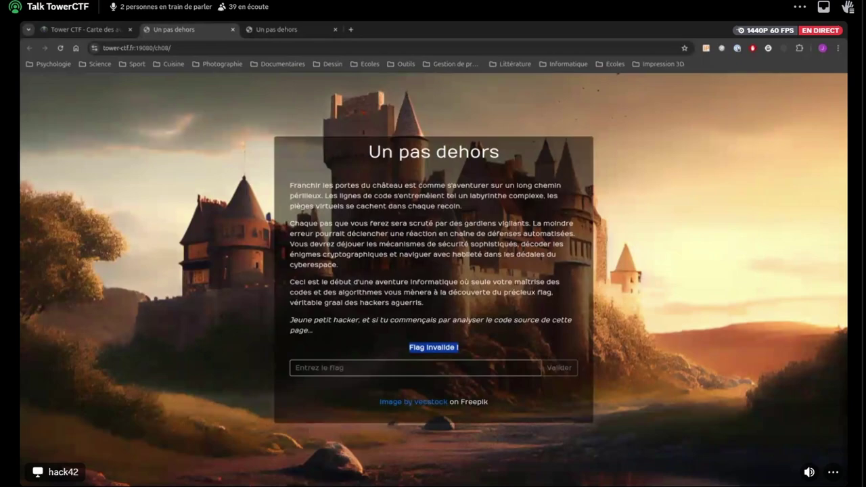
Display the challenge page's source code and highlight the line that loads the magic.js script.
right_click(635, 252)
scroll(737, 372, down, 1)
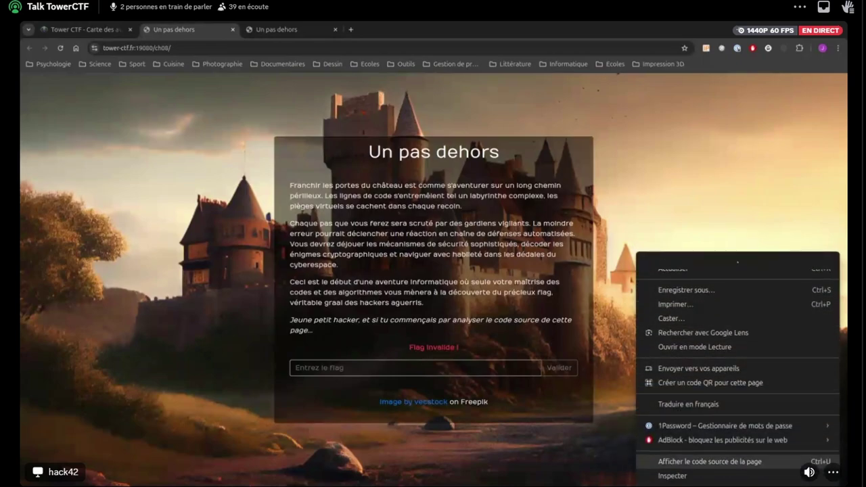
click(709, 462)
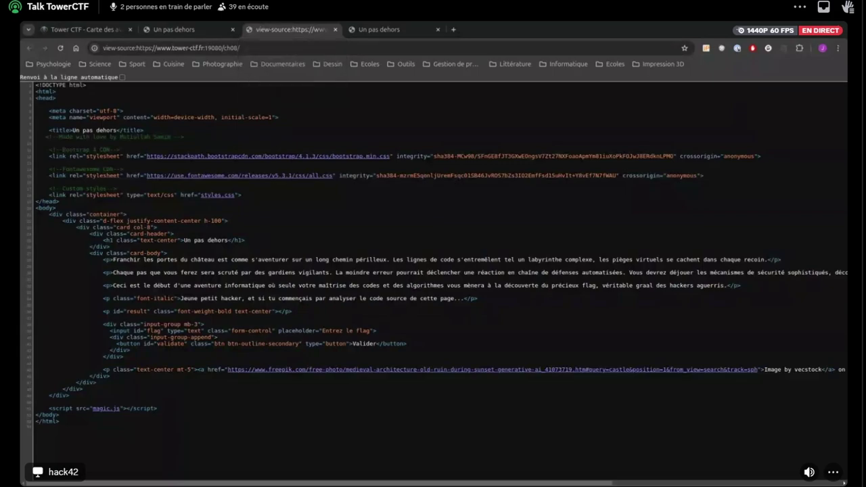
drag(35, 94, 35, 408)
click(61, 421)
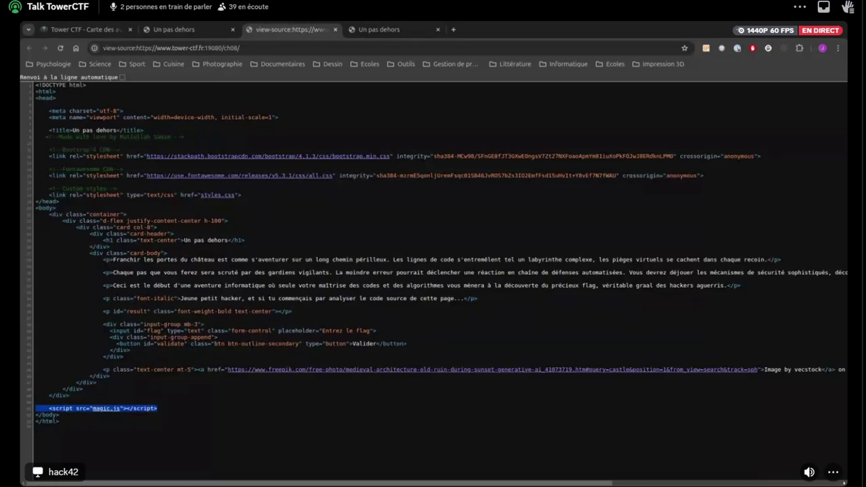
drag(136, 409, 55, 408)
click(55, 409)
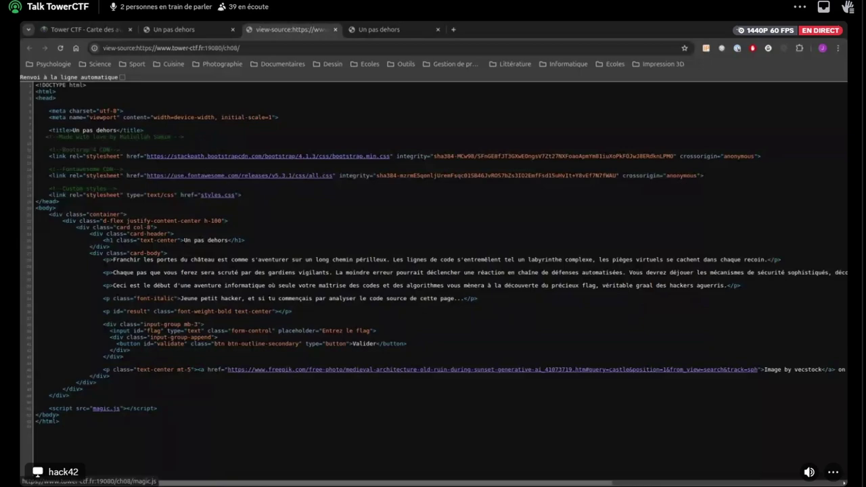
Open the magic.js script in a new tab and select all of its obfuscated code.
ctrl+click(106, 409)
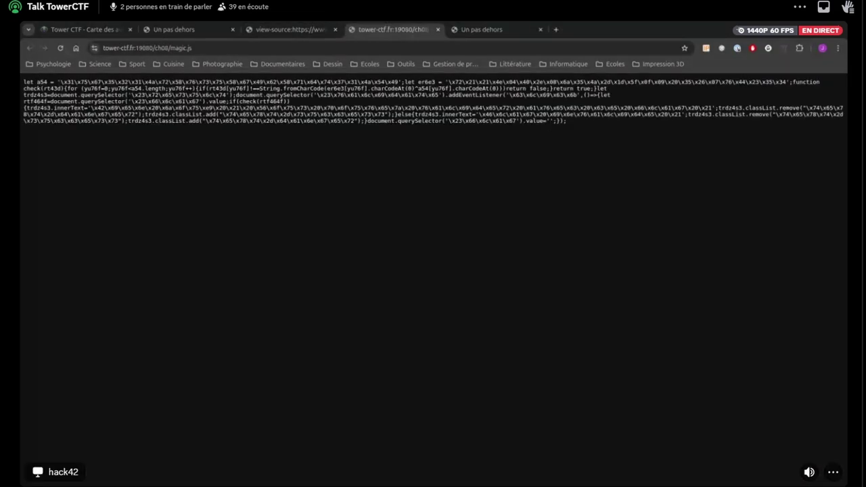
key(ctrl+a)
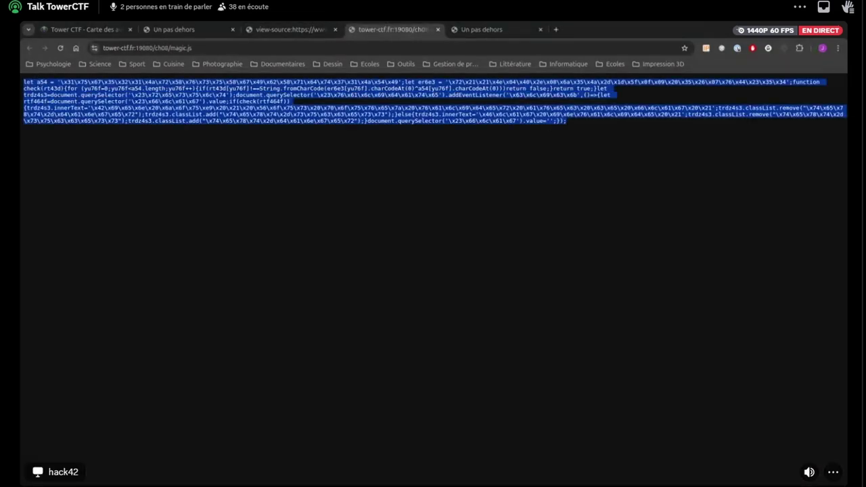